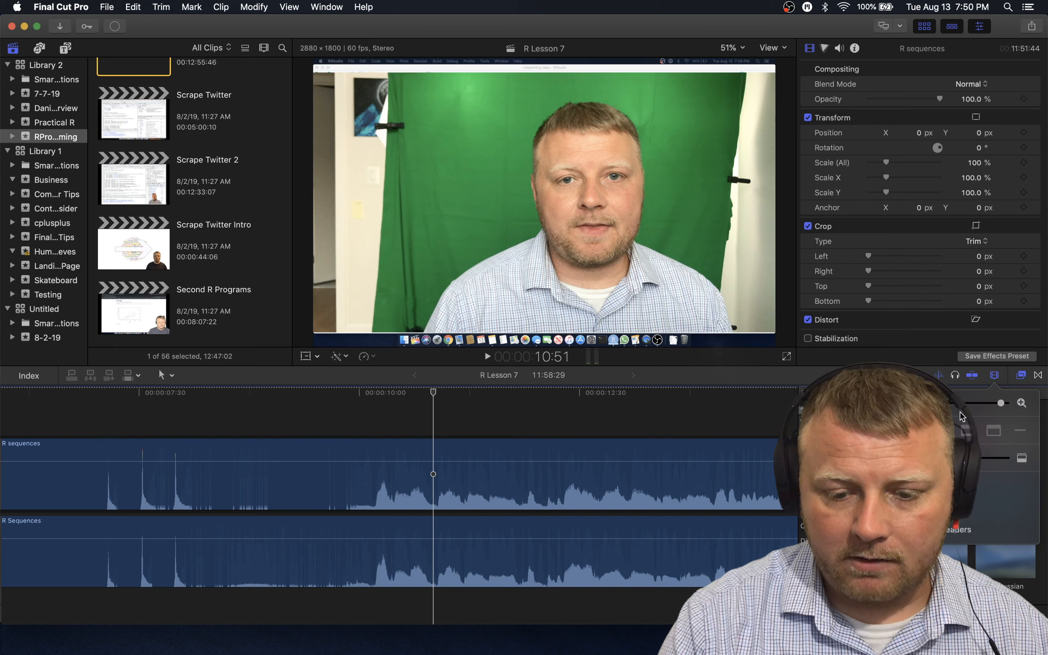
Step: Show filmstrips with the waveforms on the timeline clips and detach the audio from the green-screen webcam clip
{"action": "left_click", "coordinate": [953, 434]}
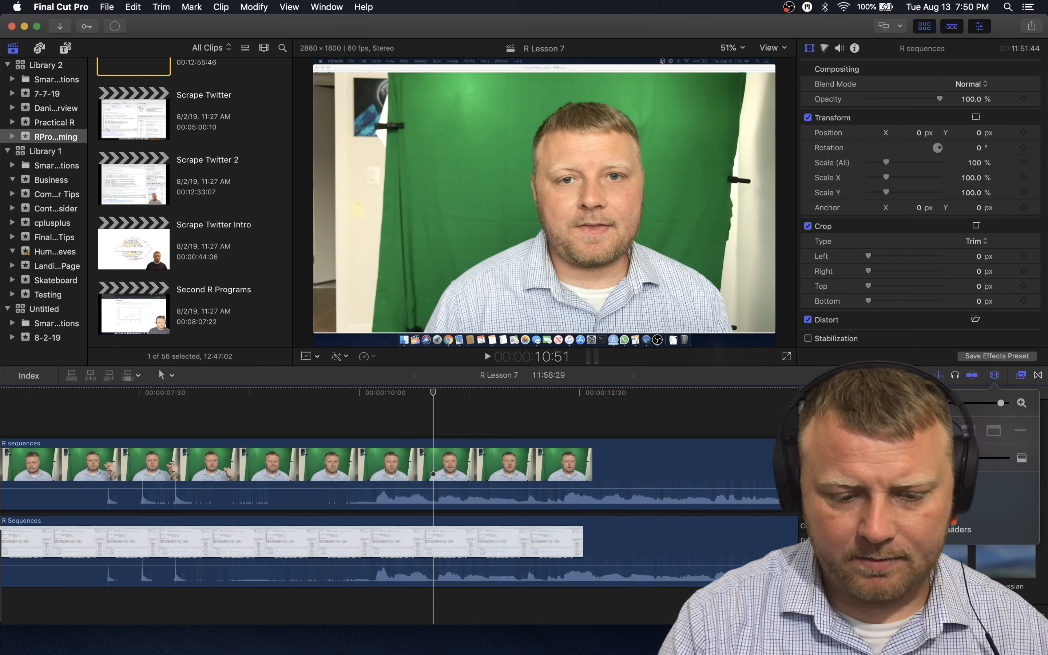
{"action": "left_click", "coordinate": [327, 470]}
{"action": "right_click", "coordinate": [285, 463]}
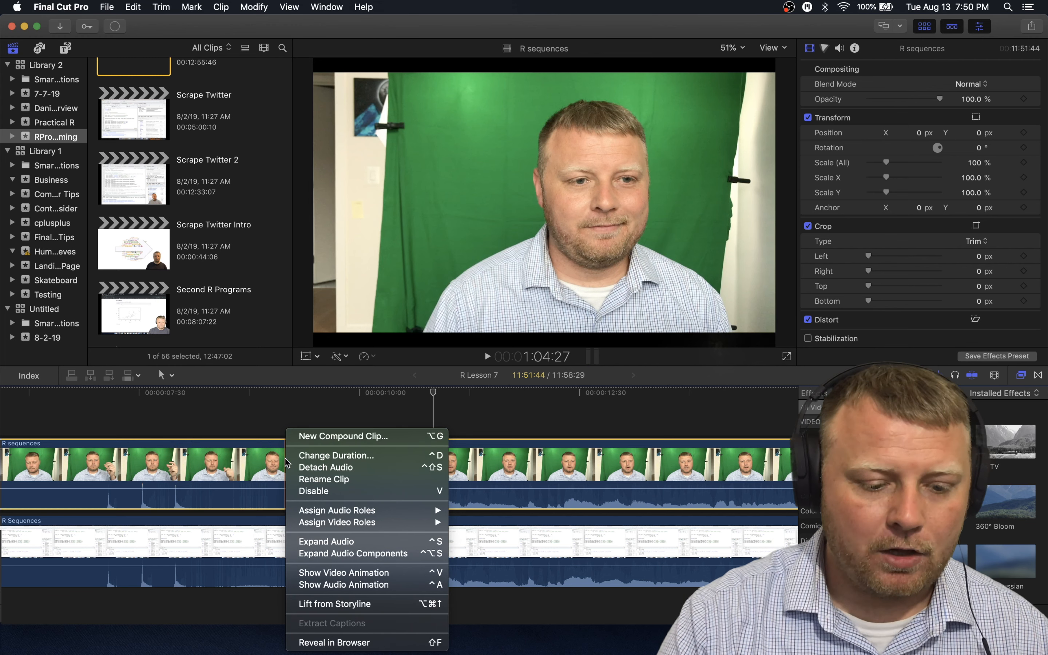
{"action": "left_click", "coordinate": [359, 541]}
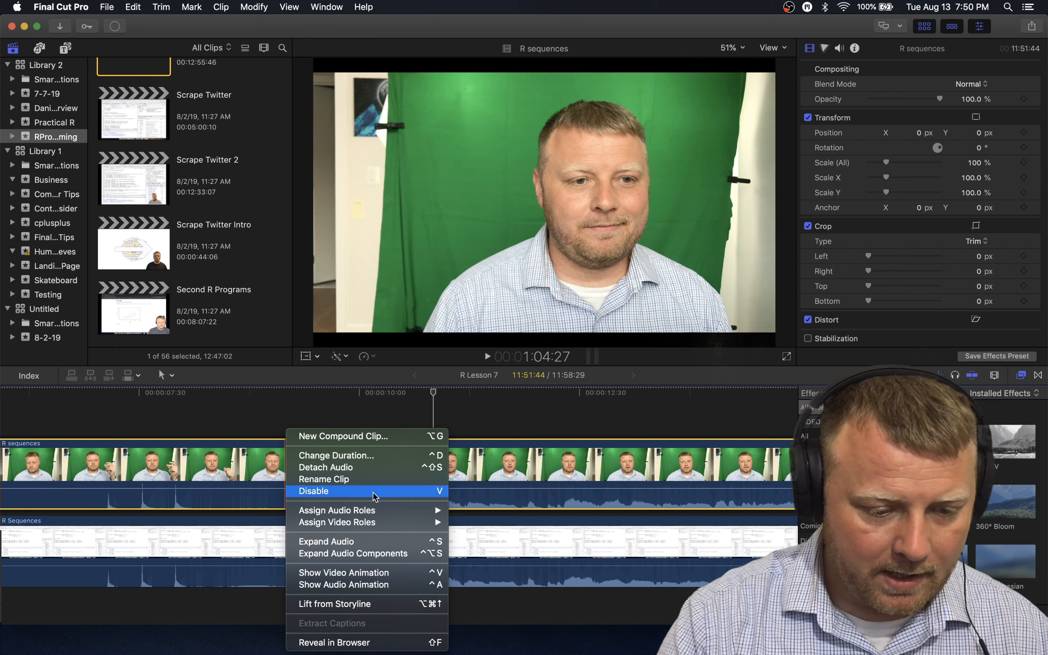
{"action": "mouse_move", "coordinate": [364, 525]}
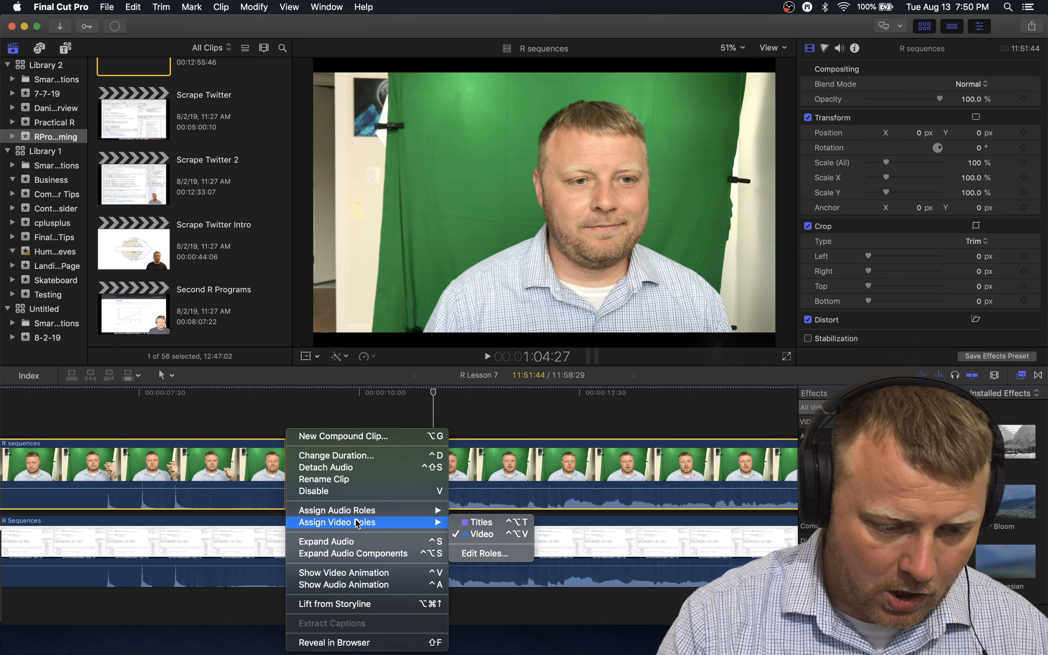
{"action": "left_click", "coordinate": [352, 468]}
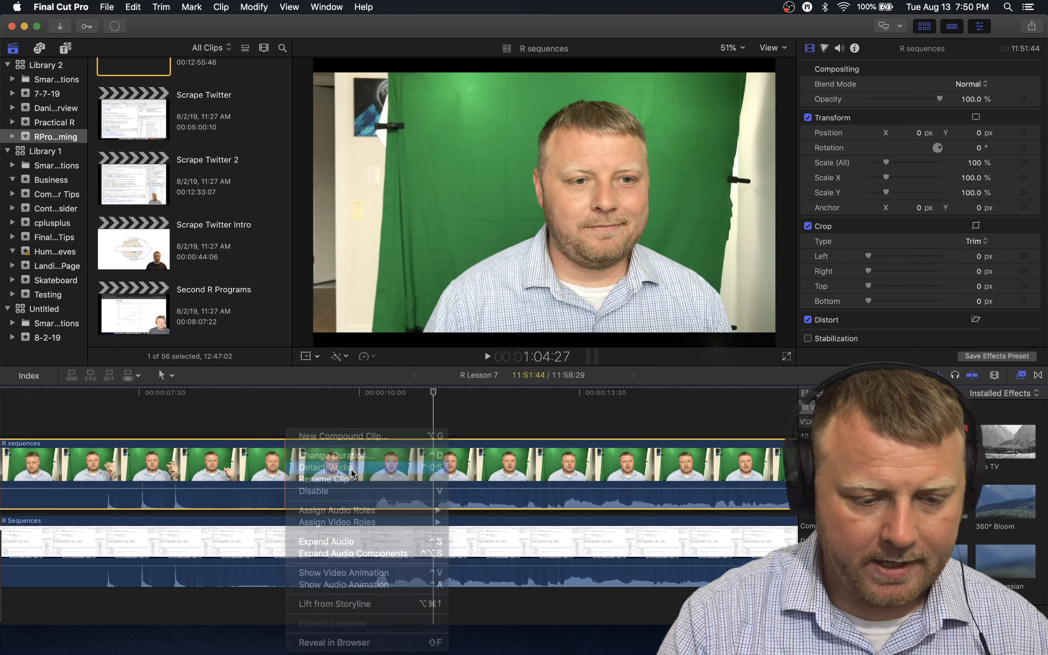
Step: Delete the webcam clip's detached audio, keeping the audio of the screen recording clip
{"action": "left_click", "coordinate": [312, 611]}
{"action": "key", "text": "Delete"}
{"action": "left_click", "coordinate": [292, 554]}
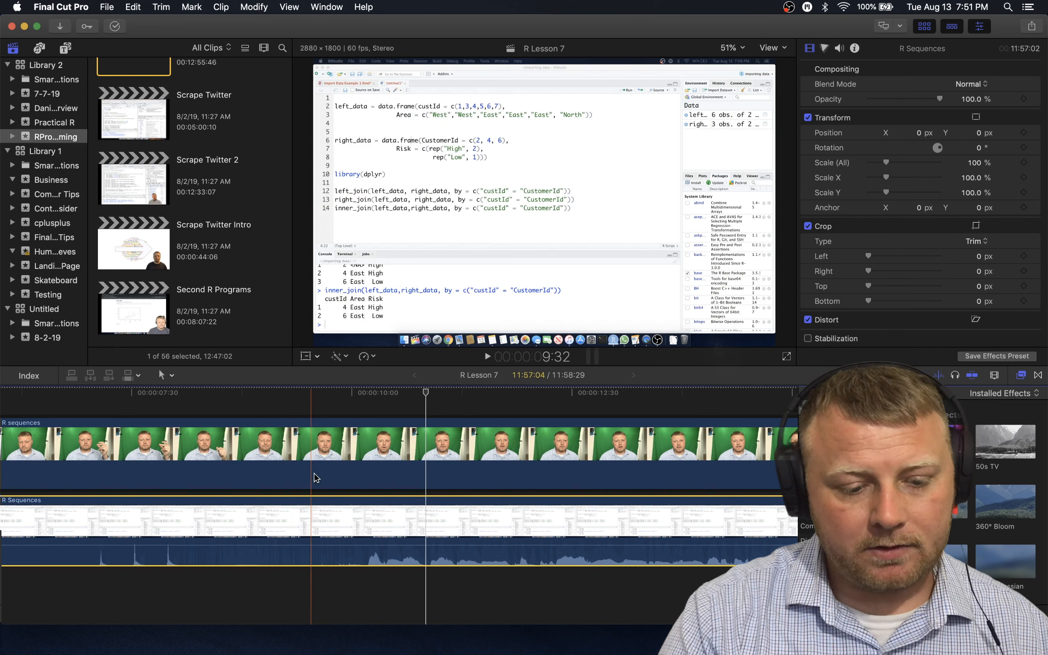
{"action": "left_click", "coordinate": [316, 477]}
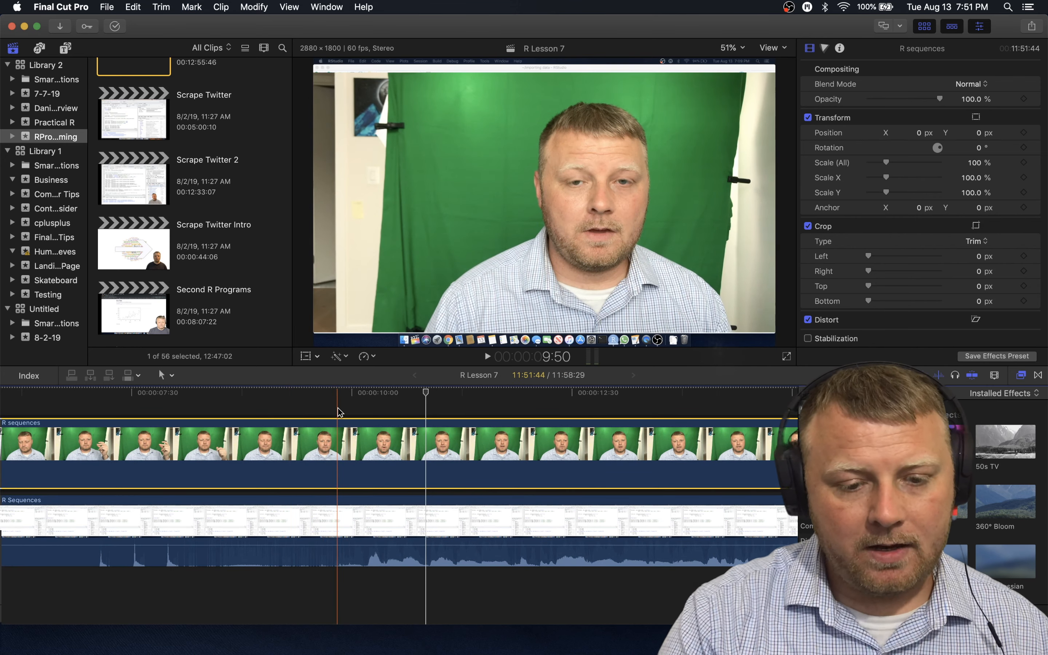
Step: Try detaching the screen recording's audio and grouping it with the webcam clip, and undo the detachment
{"action": "left_click", "coordinate": [284, 519]}
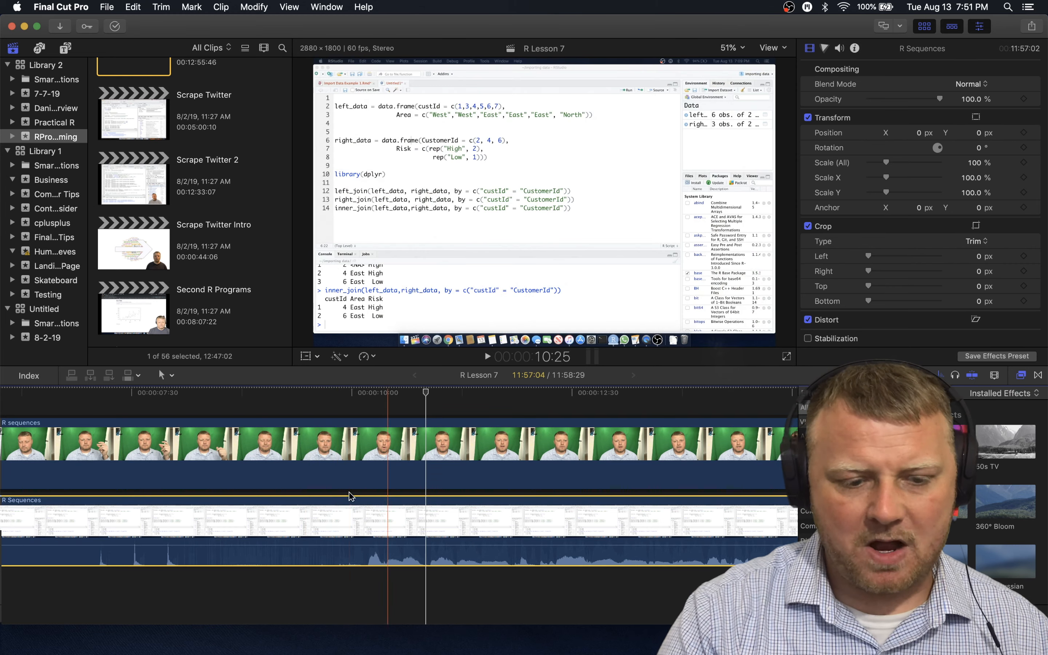
{"action": "key", "text": "ctrl+shift+s"}
{"action": "left_click", "coordinate": [373, 461]}
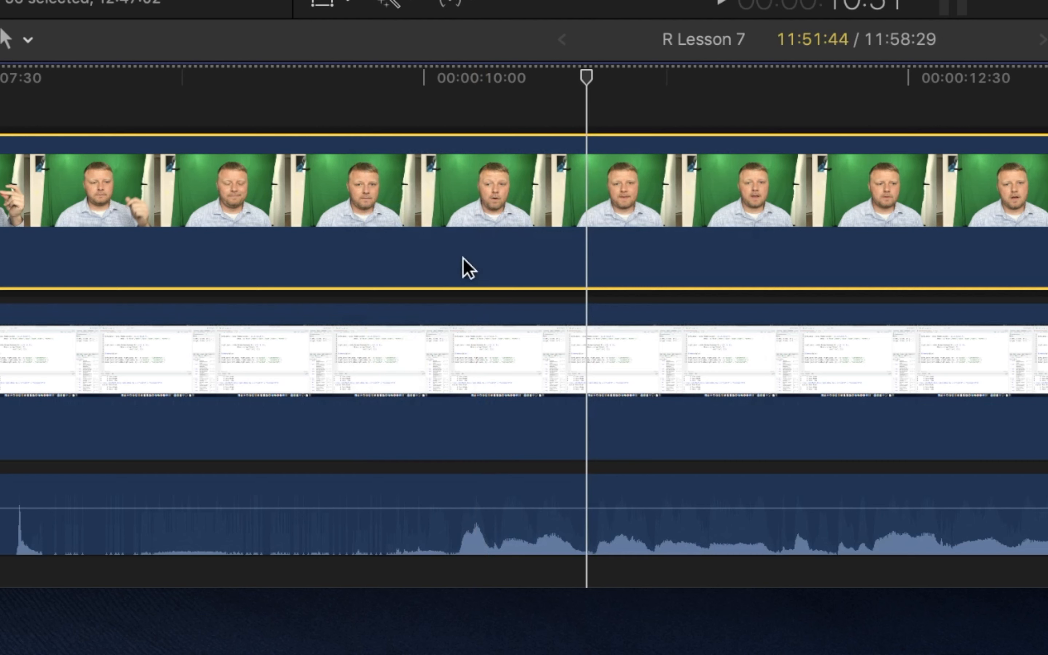
{"action": "left_click", "coordinate": [348, 578], "text": "super"}
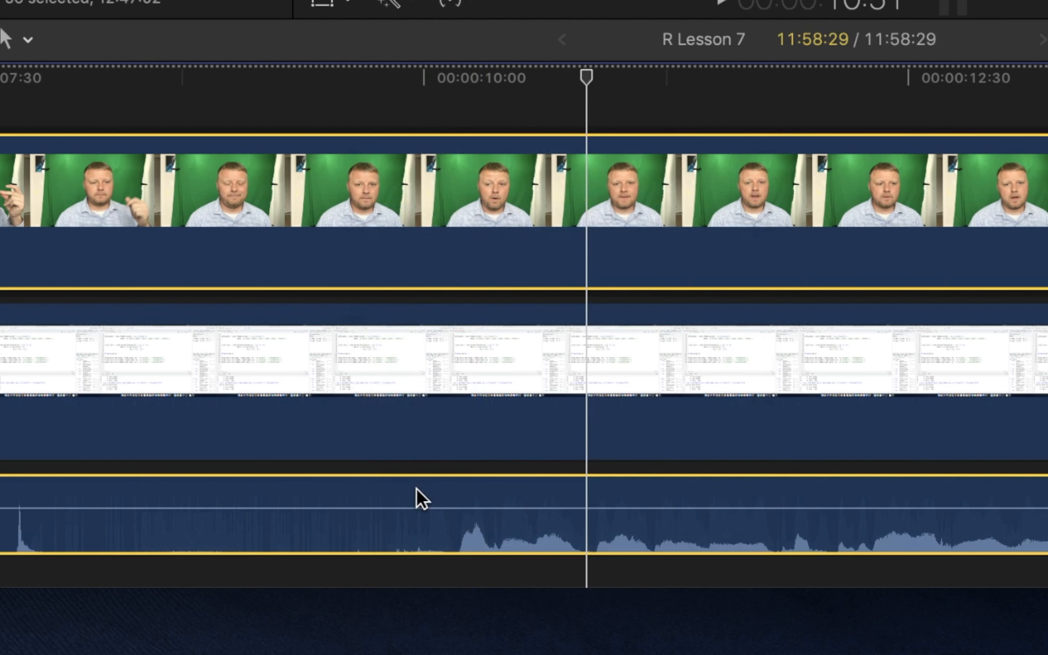
{"action": "right_click", "coordinate": [415, 488]}
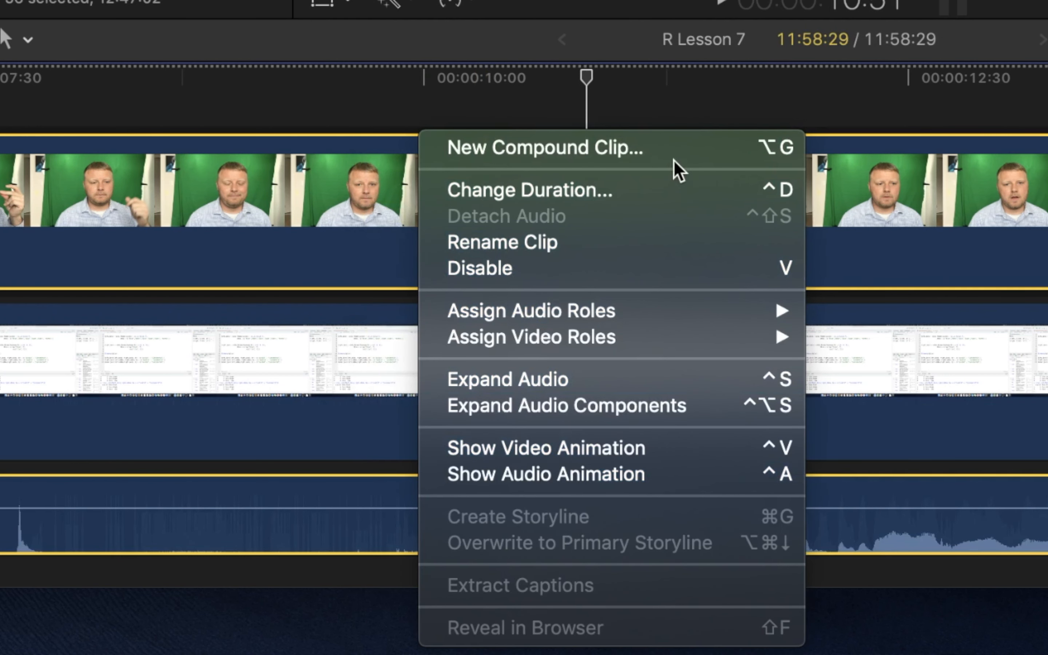
{"action": "key", "text": "Escape"}
{"action": "key", "text": "super+z"}
Step: Trim the webcam clip's start to line up with the screen recording's start and apply the Keyer effect to the webcam clip
{"action": "left_click", "coordinate": [294, 517]}
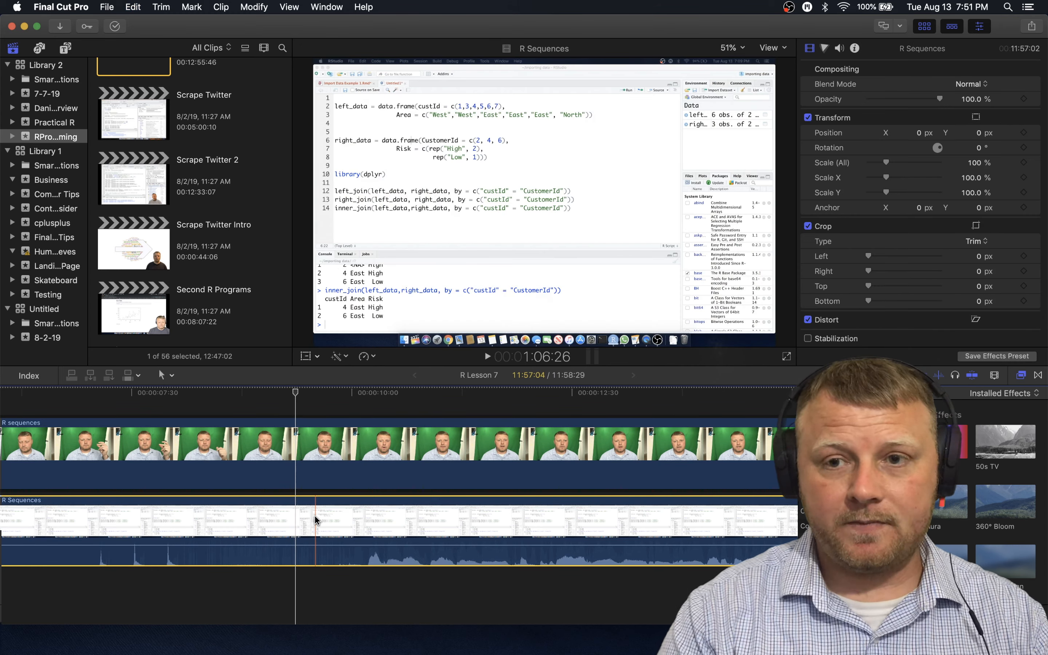
{"action": "scroll", "coordinate": [315, 518], "scroll_direction": "left", "scroll_amount": 10}
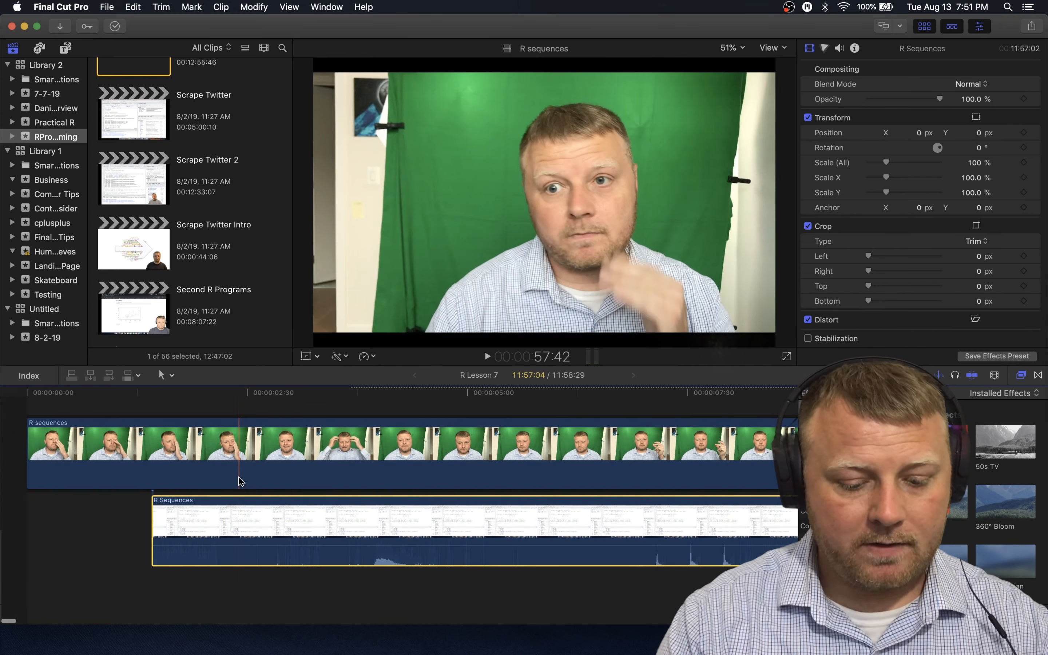
{"action": "left_click", "coordinate": [1038, 375]}
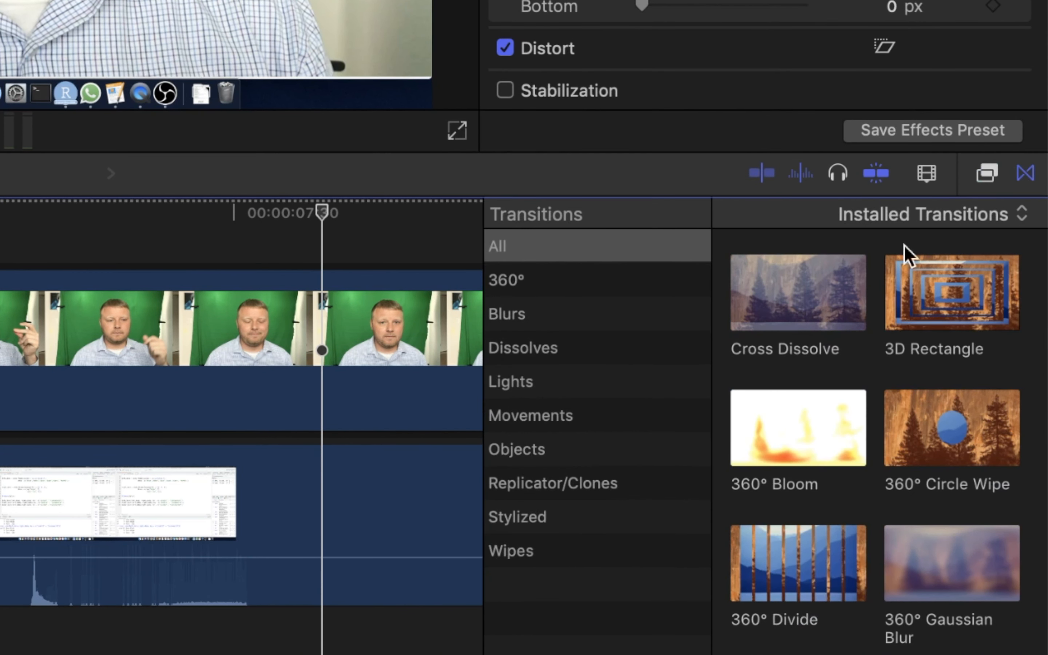
{"action": "left_click", "coordinate": [975, 174]}
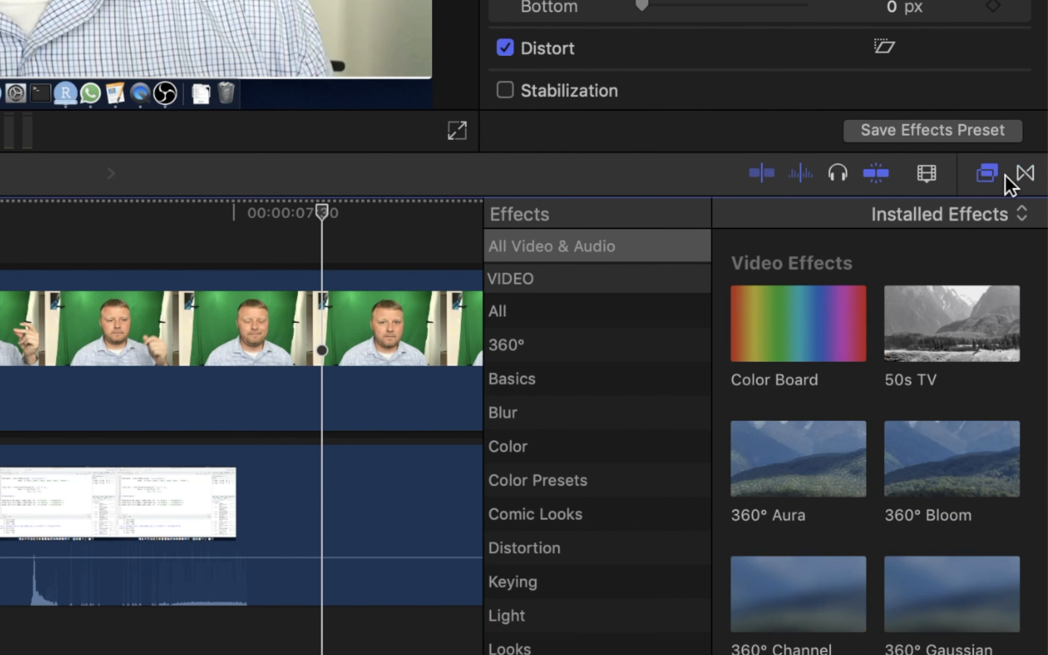
{"action": "left_click", "coordinate": [513, 581]}
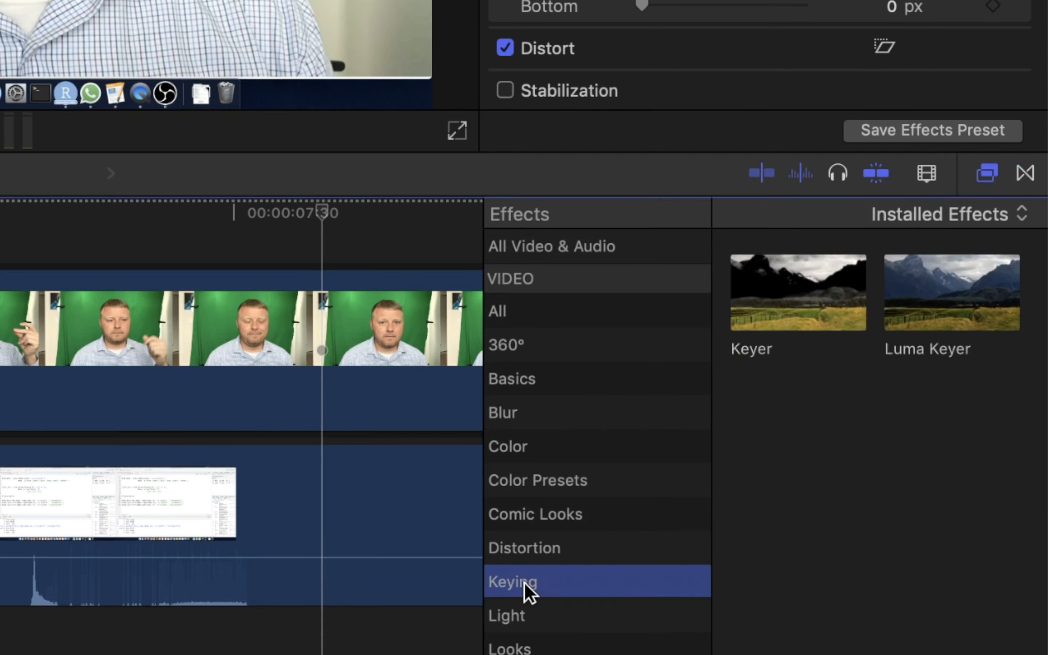
{"action": "left_click", "coordinate": [814, 342]}
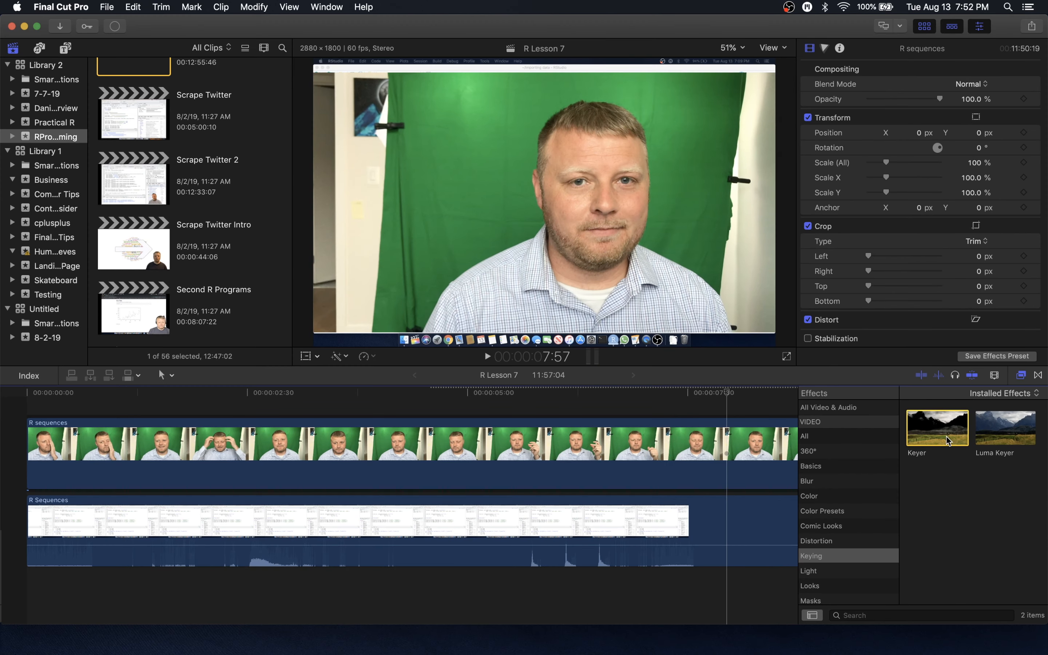
{"action": "left_click_drag", "start_coordinate": [946, 439], "coordinate": [385, 447]}
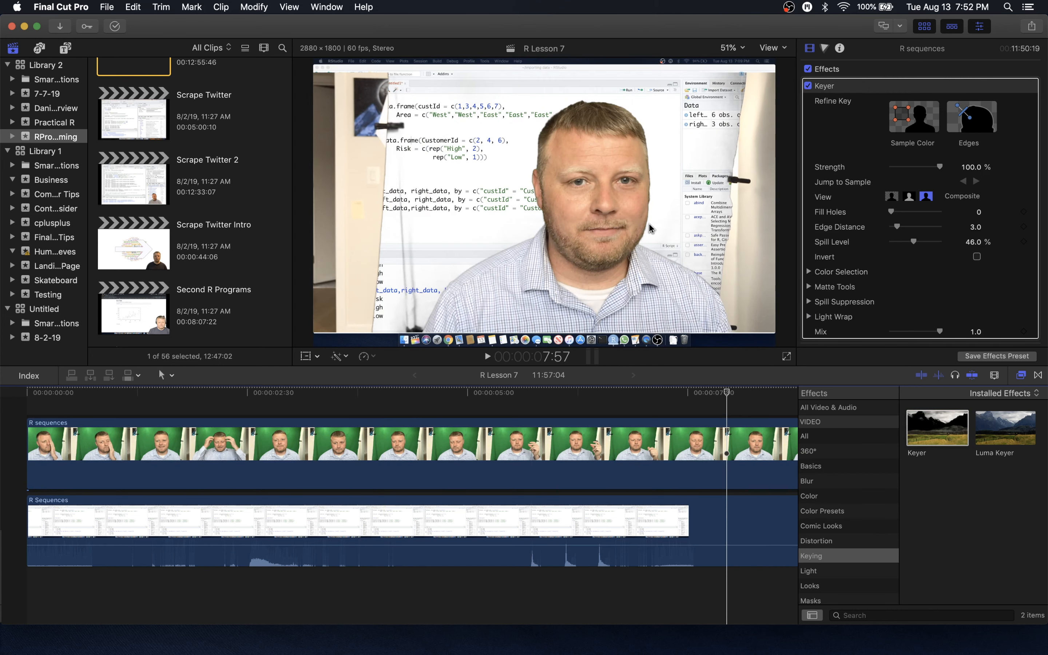
Step: Crop the webcam clip with Trim, cutting the left side in to the presenter's shoulder and about 257 px off the right side
{"action": "left_click", "coordinate": [319, 356]}
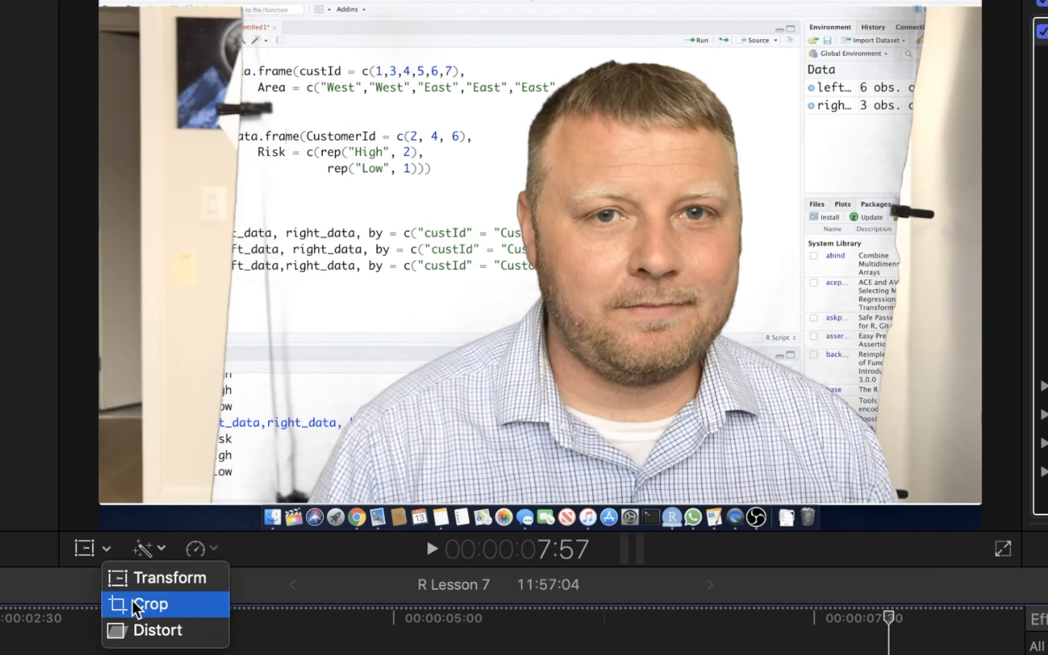
{"action": "left_click", "coordinate": [329, 383]}
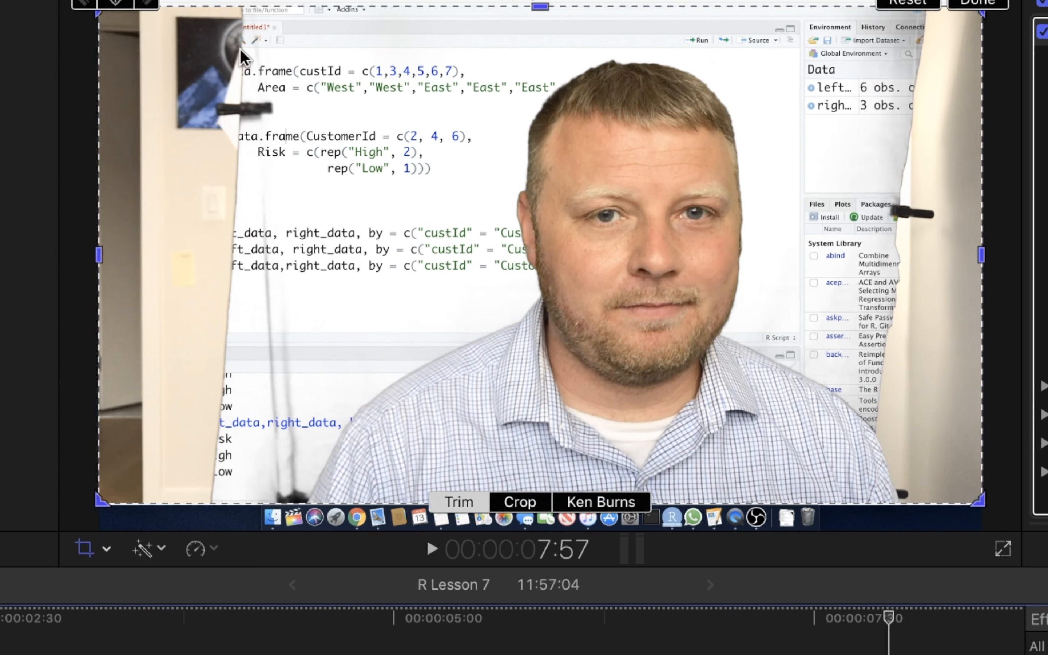
{"action": "left_click_drag", "start_coordinate": [135, 494], "coordinate": [299, 505]}
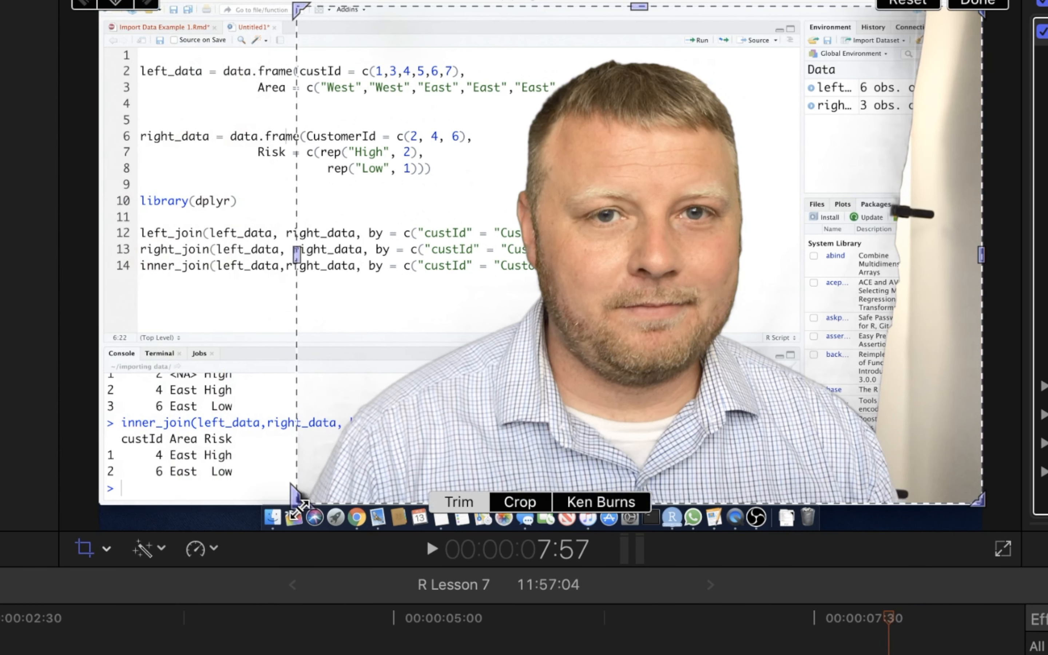
{"action": "left_click_drag", "start_coordinate": [980, 501], "coordinate": [934, 502]}
{"action": "left_click_drag", "start_coordinate": [936, 546], "coordinate": [861, 546]}
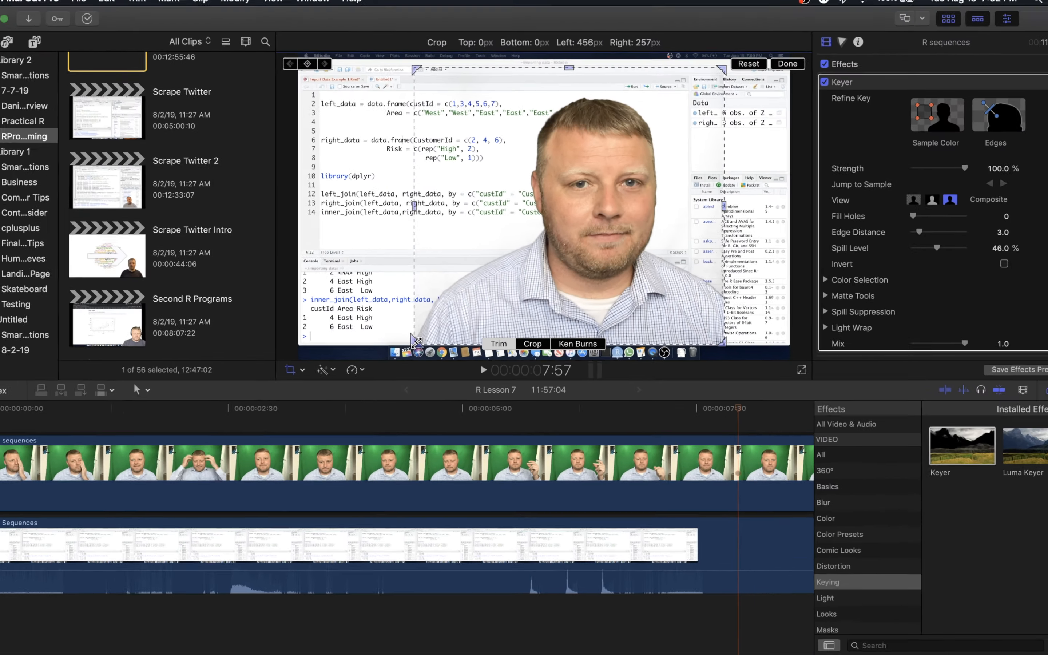
{"action": "left_click_drag", "start_coordinate": [415, 341], "coordinate": [436, 336]}
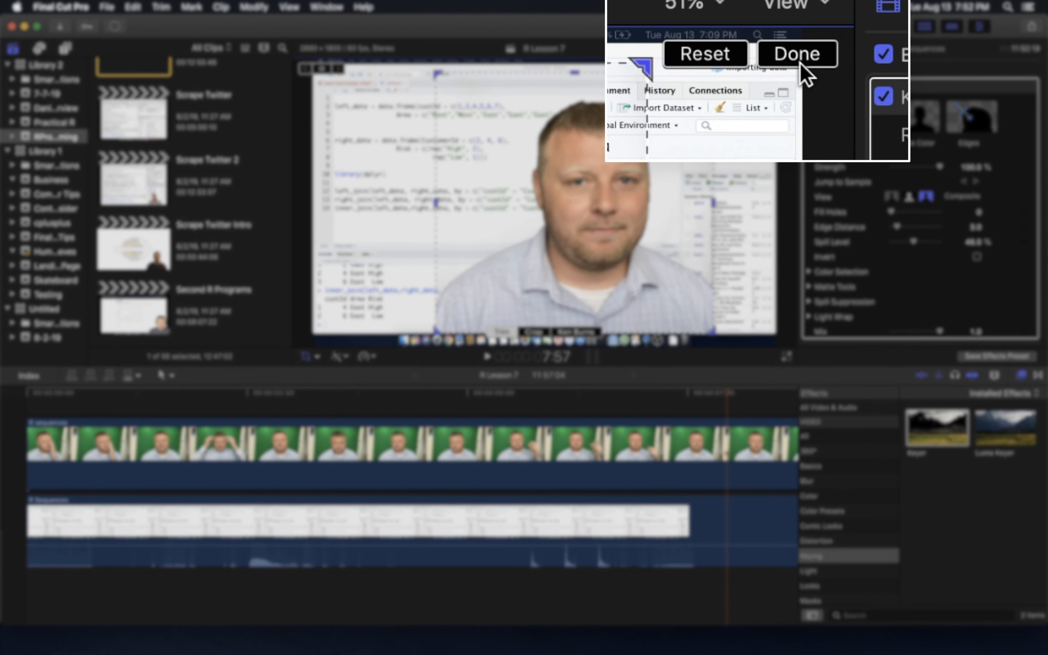
{"action": "left_click", "coordinate": [775, 69]}
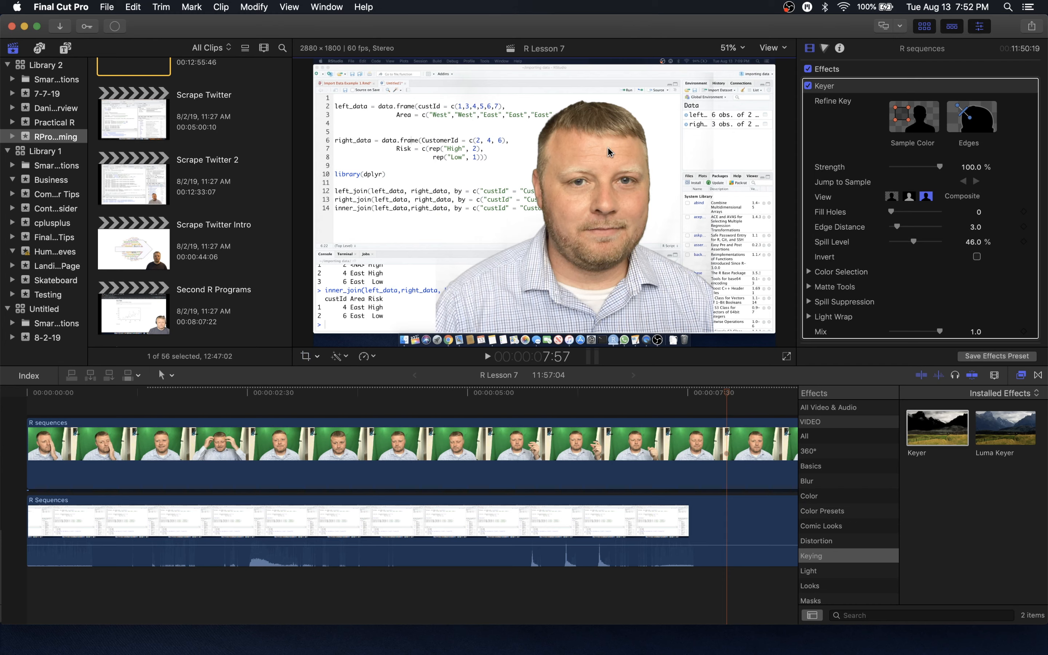
Step: Transform the webcam clip, scaling it down and moving the presenter to the lower-right corner of the frame
{"action": "left_click", "coordinate": [317, 356]}
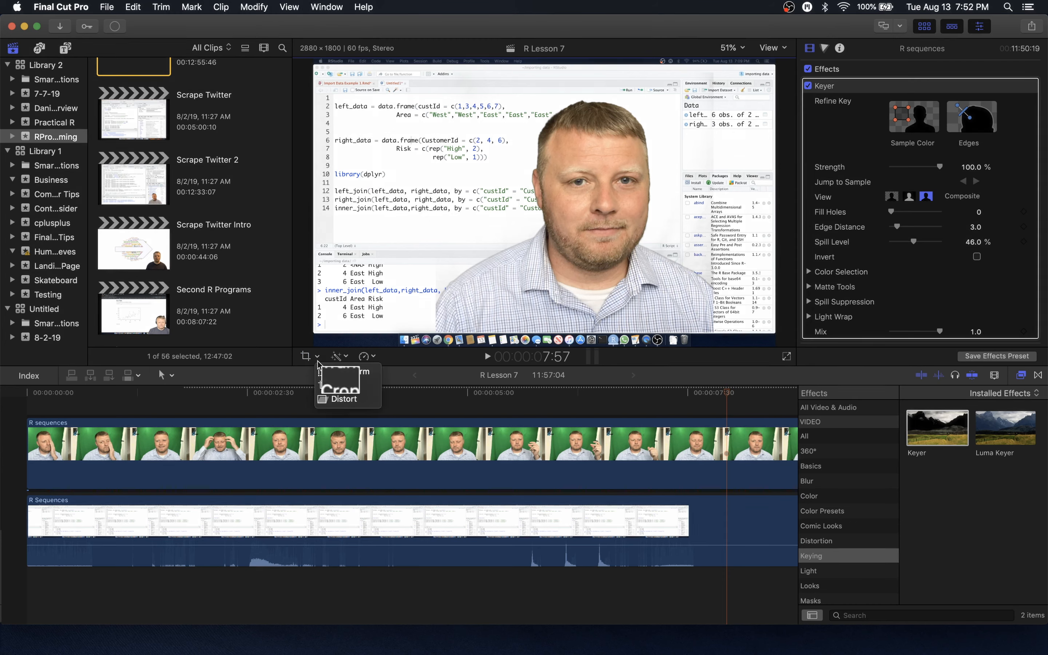
{"action": "left_click", "coordinate": [325, 373]}
{"action": "left_click_drag", "start_coordinate": [529, 295], "coordinate": [648, 293]}
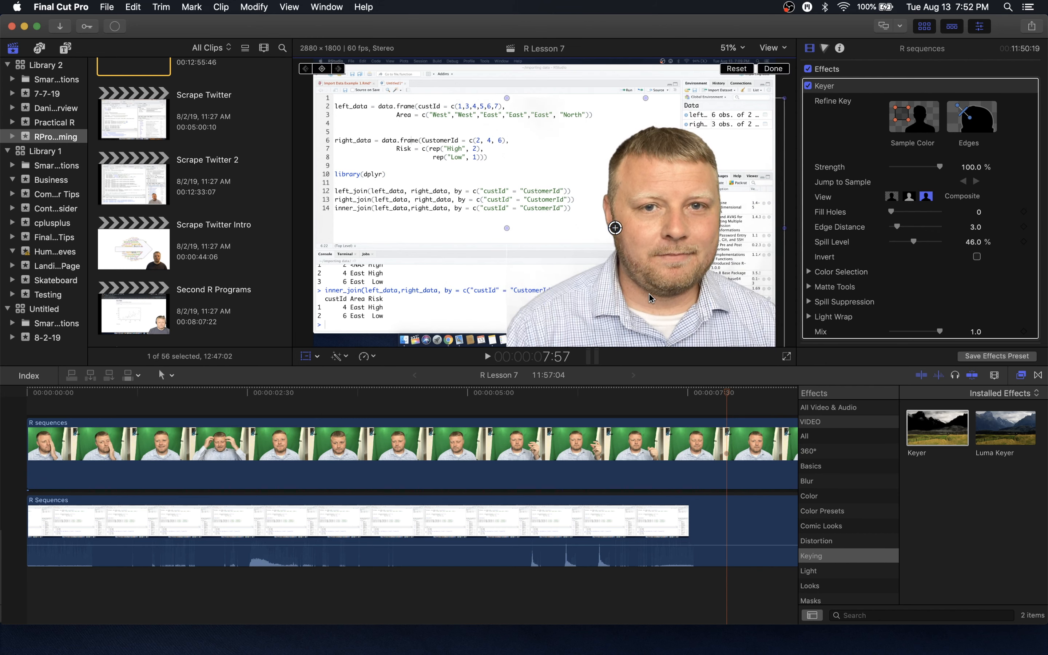
{"action": "left_click_drag", "start_coordinate": [506, 97], "coordinate": [552, 153]}
{"action": "left_click_drag", "start_coordinate": [592, 185], "coordinate": [659, 233]}
{"action": "left_click", "coordinate": [779, 48]}
Step: Widen the webcam clip's crop slightly on its left side at about 3:31 in the timeline
{"action": "left_click", "coordinate": [336, 393]}
{"action": "left_click", "coordinate": [346, 454]}
{"action": "left_click", "coordinate": [317, 358]}
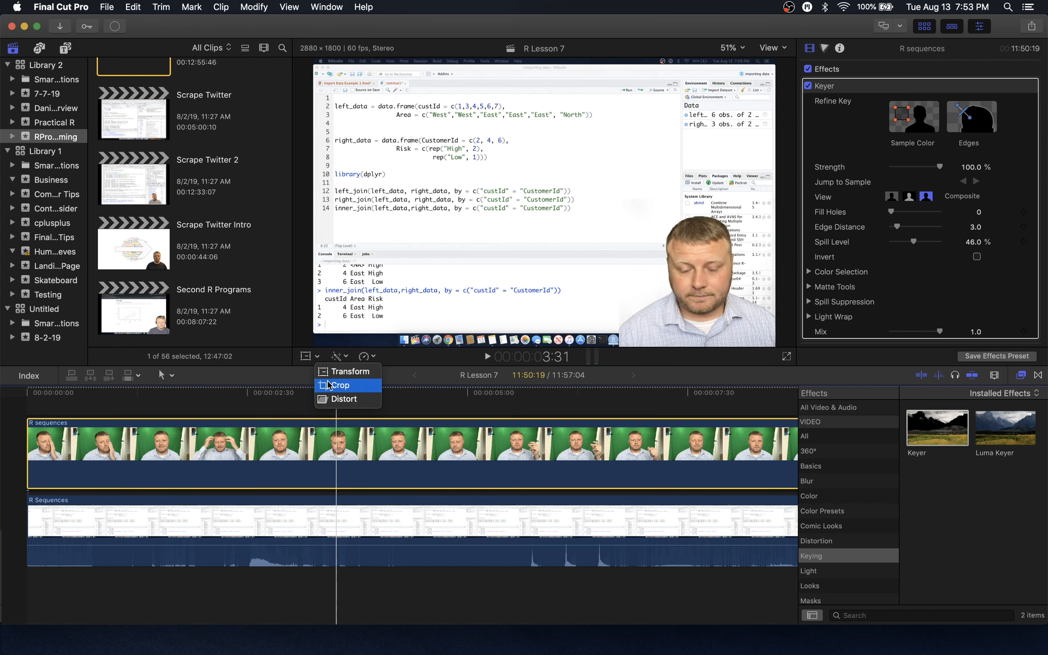
{"action": "left_click", "coordinate": [330, 385]}
{"action": "left_click_drag", "start_coordinate": [620, 273], "coordinate": [594, 272]}
{"action": "left_click", "coordinate": [773, 69]}
Step: Set the midtone level in the Keyer's Matte Tools to 0.24 and play back part of the composite
{"action": "left_click", "coordinate": [808, 287]}
{"action": "scroll", "coordinate": [888, 286], "scroll_direction": "down", "scroll_amount": 3}
{"action": "mouse_move", "coordinate": [940, 270]}
{"action": "left_mouse_down"}
{"action": "mouse_move", "coordinate": [954, 270]}
{"action": "mouse_move", "coordinate": [911, 274]}
{"action": "mouse_move", "coordinate": [945, 276]}
{"action": "left_mouse_up"}
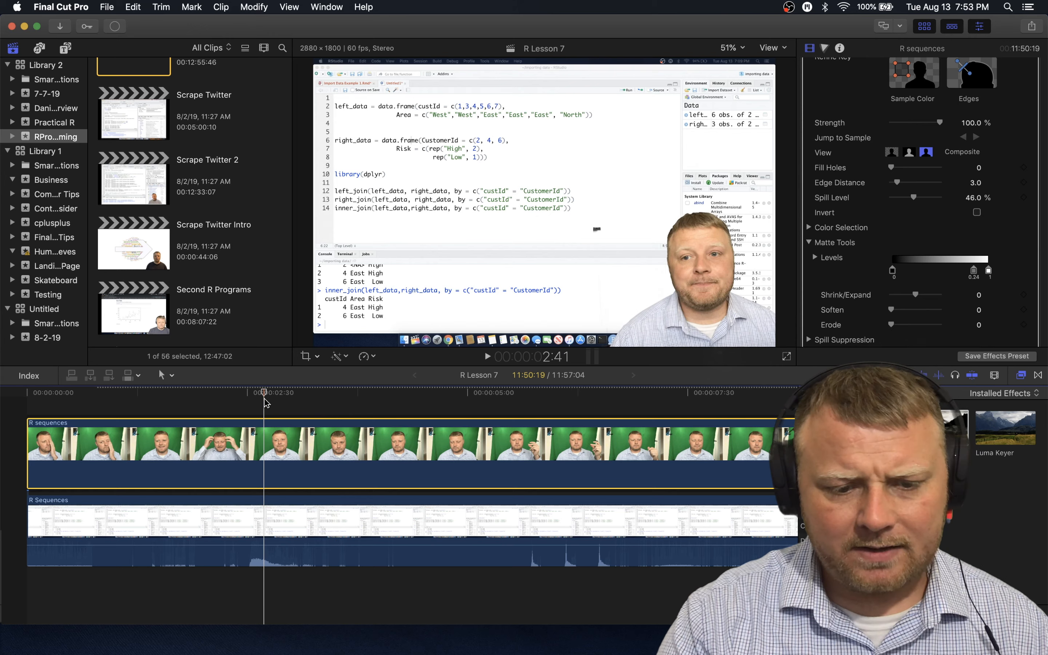
{"action": "key", "text": "space"}
{"action": "key", "text": "space"}
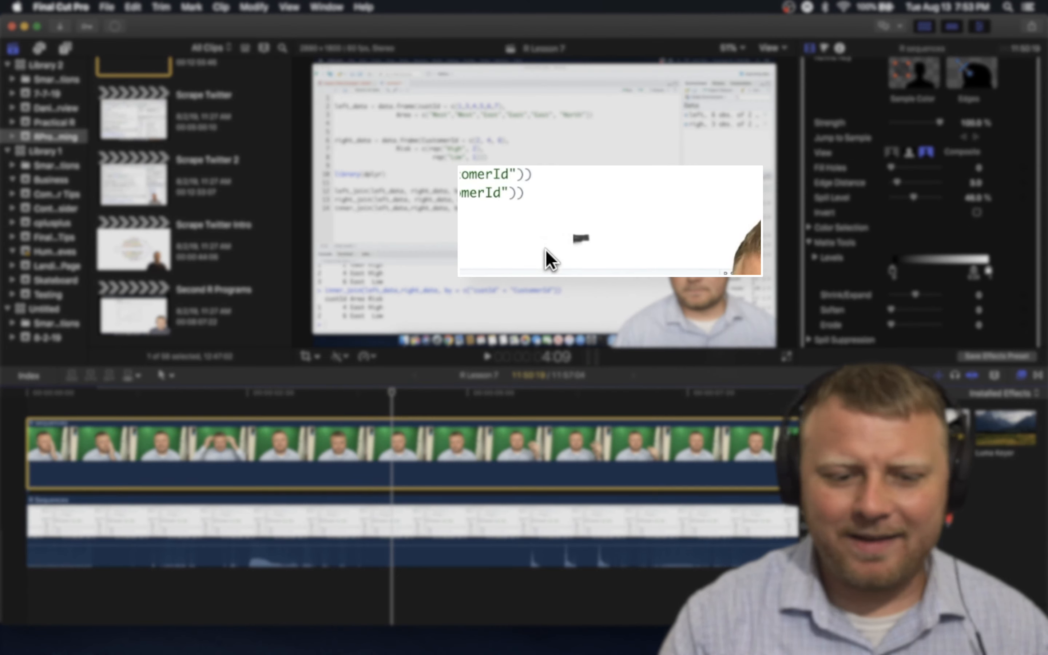
Step: Inspect the dark clamp remnant beside the presenter and shift the webcam overlay slightly to the right with Transform
{"action": "left_click", "coordinate": [596, 229]}
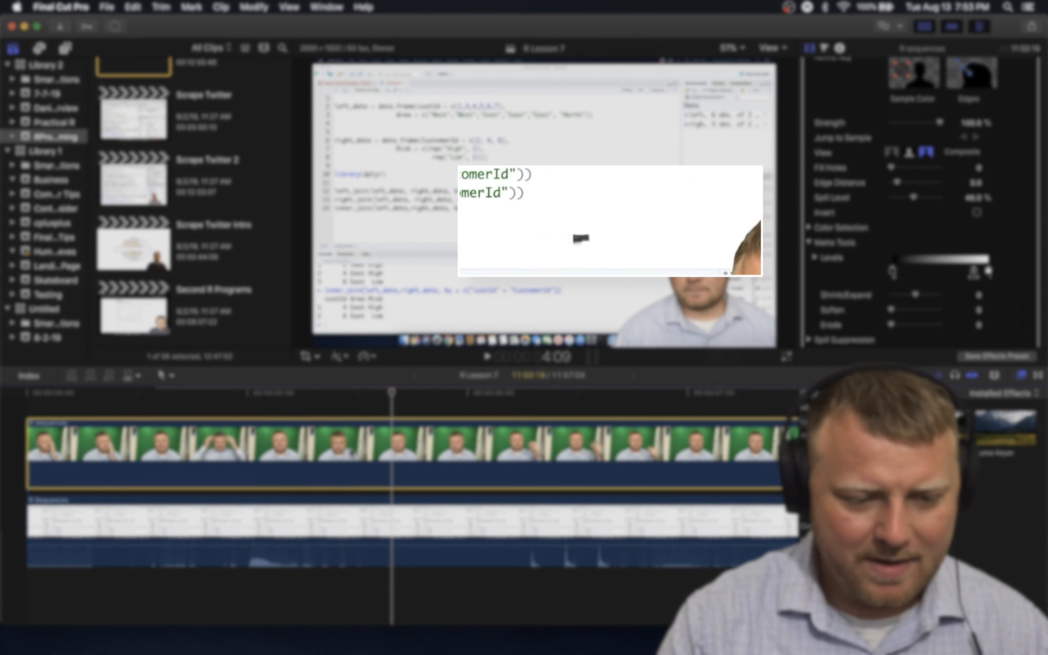
{"action": "left_click", "coordinate": [316, 356]}
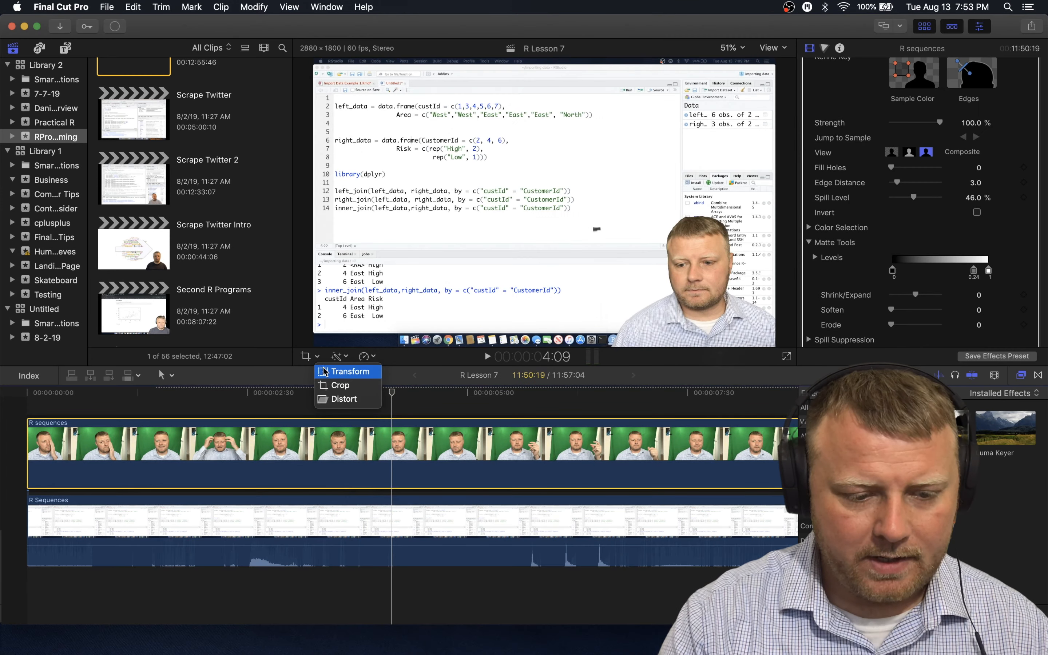
{"action": "left_click", "coordinate": [325, 371]}
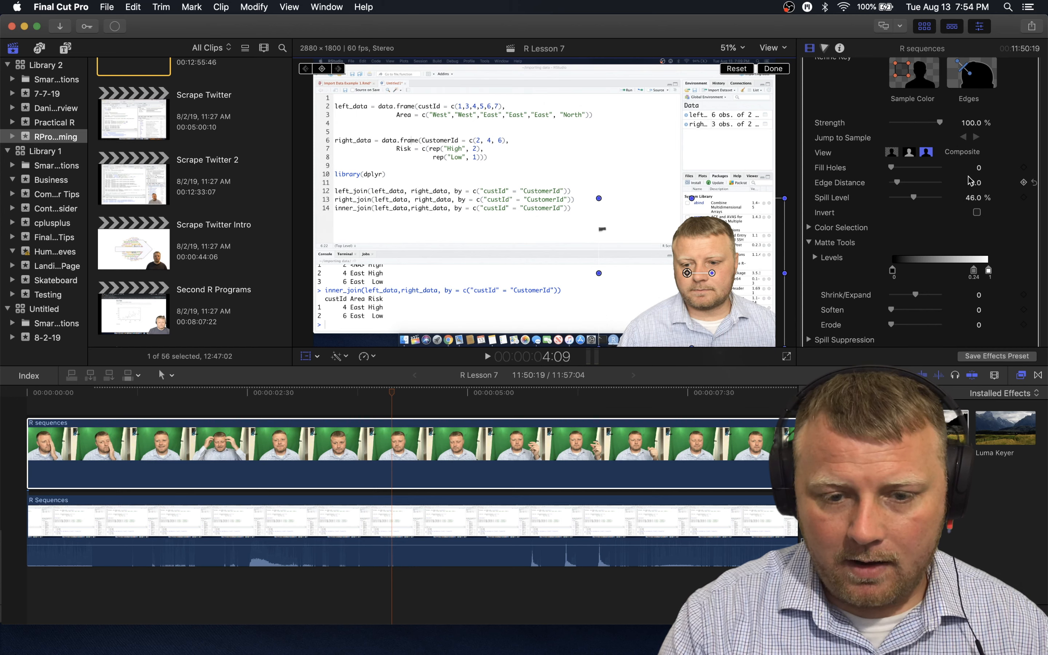
{"action": "left_click", "coordinate": [772, 68]}
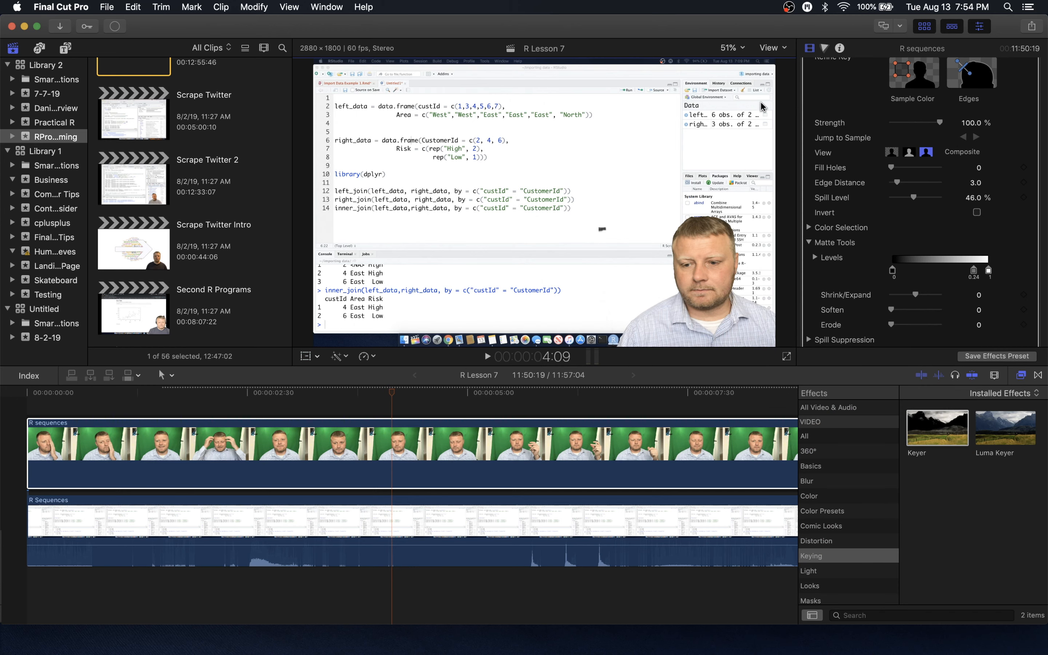
Step: Search the Keying effects and the installed transitions for "draw"
{"action": "left_click", "coordinate": [866, 615]}
{"action": "type", "text": "draw"}
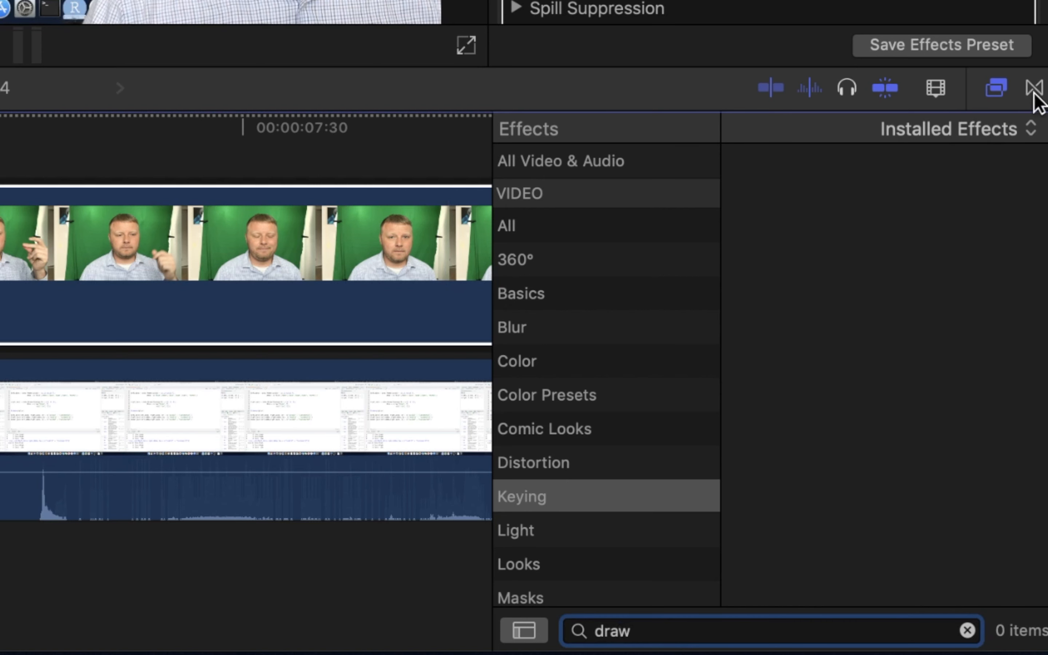
{"action": "left_click", "coordinate": [1034, 89]}
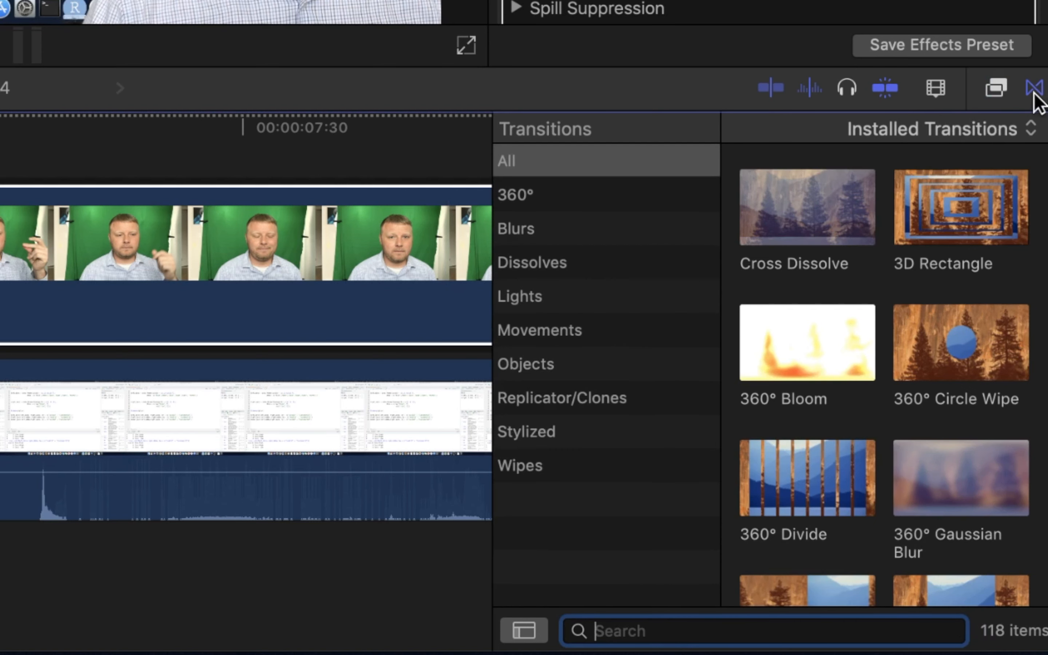
{"action": "type", "text": "dra"}
{"action": "key", "text": "BackSpace"}
{"action": "type", "text": "ra"}
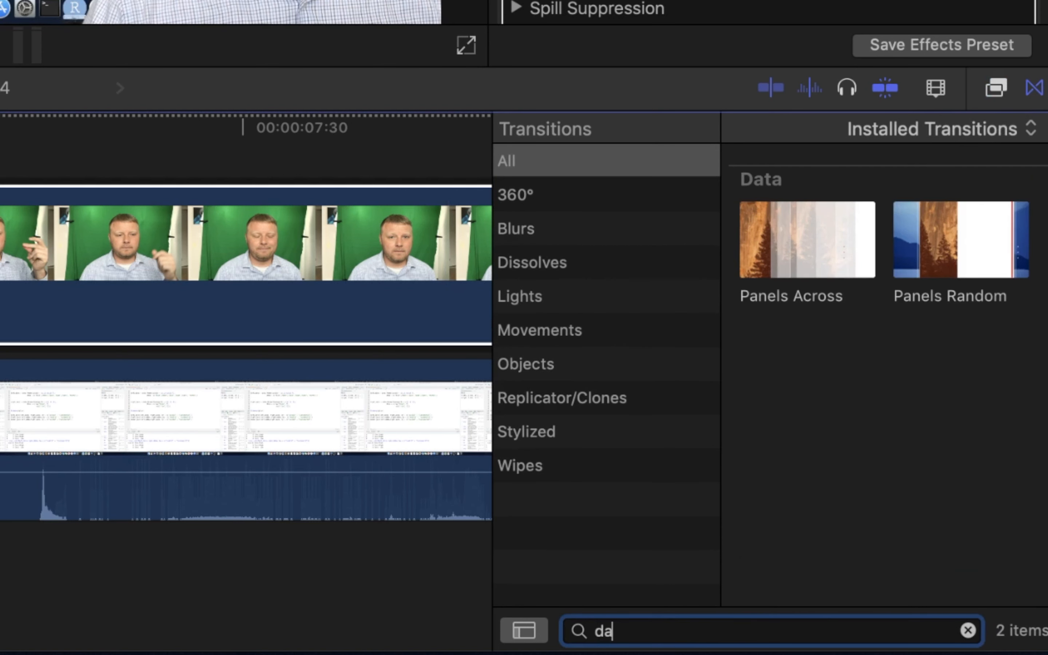
{"action": "type", "text": "w"}
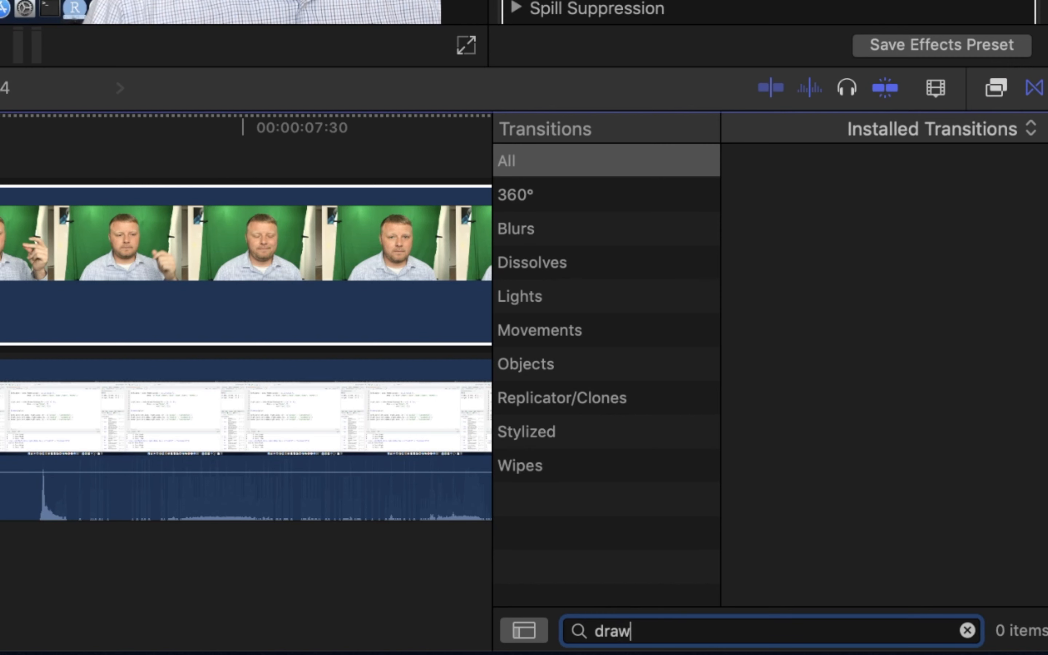
Step: Search all installed video and audio effects for "draw" and apply the draw mask effect to the webcam clip
{"action": "left_click", "coordinate": [1002, 96]}
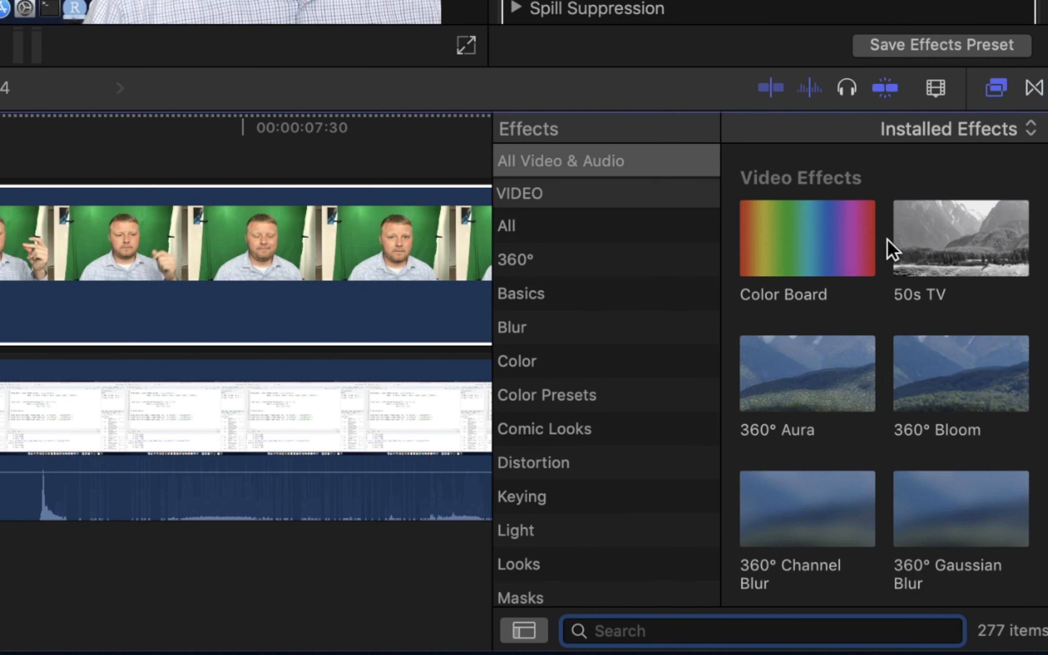
{"action": "left_click", "coordinate": [669, 627]}
{"action": "type", "text": "draw"}
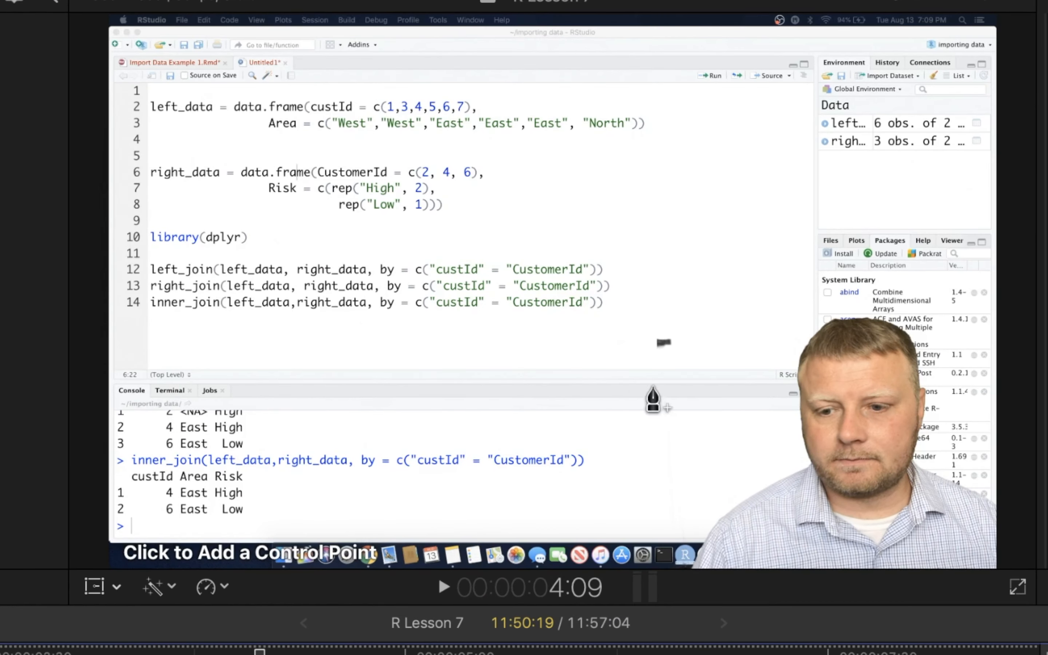
Step: Draw a closed 15-point mask loosely around the presenter's head and shoulders, leaving the dark clamp remnant outside it
{"action": "left_click", "coordinate": [682, 564]}
{"action": "left_click", "coordinate": [689, 485]}
{"action": "left_click", "coordinate": [720, 433]}
{"action": "left_click", "coordinate": [745, 381]}
{"action": "left_click", "coordinate": [767, 327]}
{"action": "left_click", "coordinate": [793, 299]}
{"action": "left_click", "coordinate": [840, 294]}
{"action": "left_click", "coordinate": [887, 292]}
{"action": "left_click", "coordinate": [932, 311]}
{"action": "left_click", "coordinate": [947, 346]}
{"action": "left_click", "coordinate": [957, 385]}
{"action": "left_click", "coordinate": [961, 425]}
{"action": "left_click", "coordinate": [988, 449]}
{"action": "left_click", "coordinate": [1000, 457]}
{"action": "left_click", "coordinate": [1000, 566]}
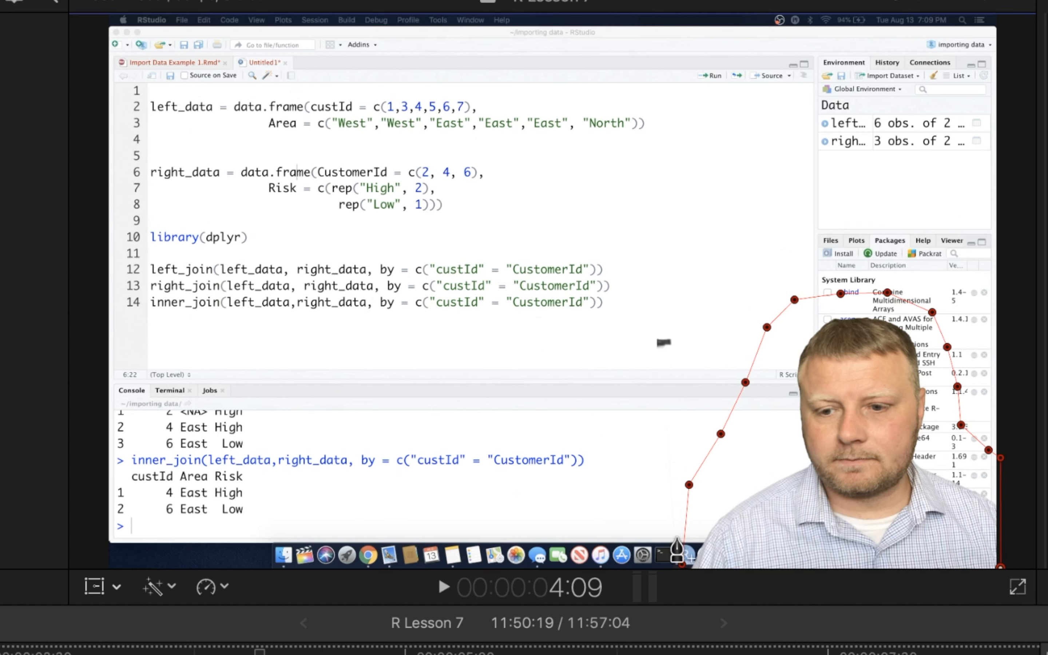
{"action": "left_click", "coordinate": [682, 564]}
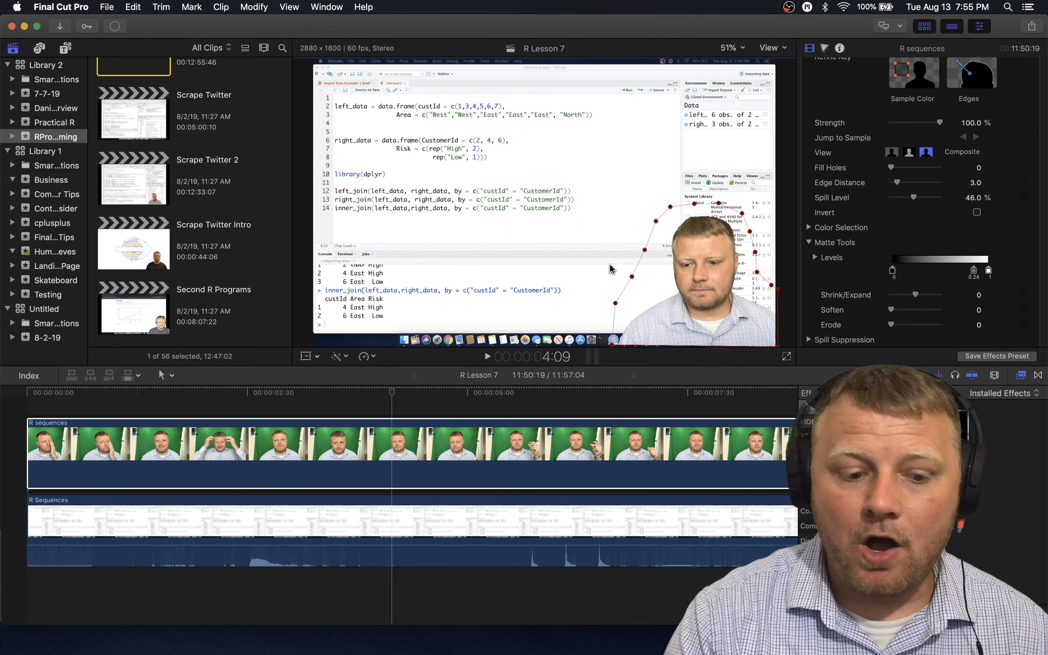
Step: Play the composite from the start of the timeline to check the masked webcam overlay
{"action": "scroll", "coordinate": [167, 405], "scroll_direction": "left", "scroll_amount": 2}
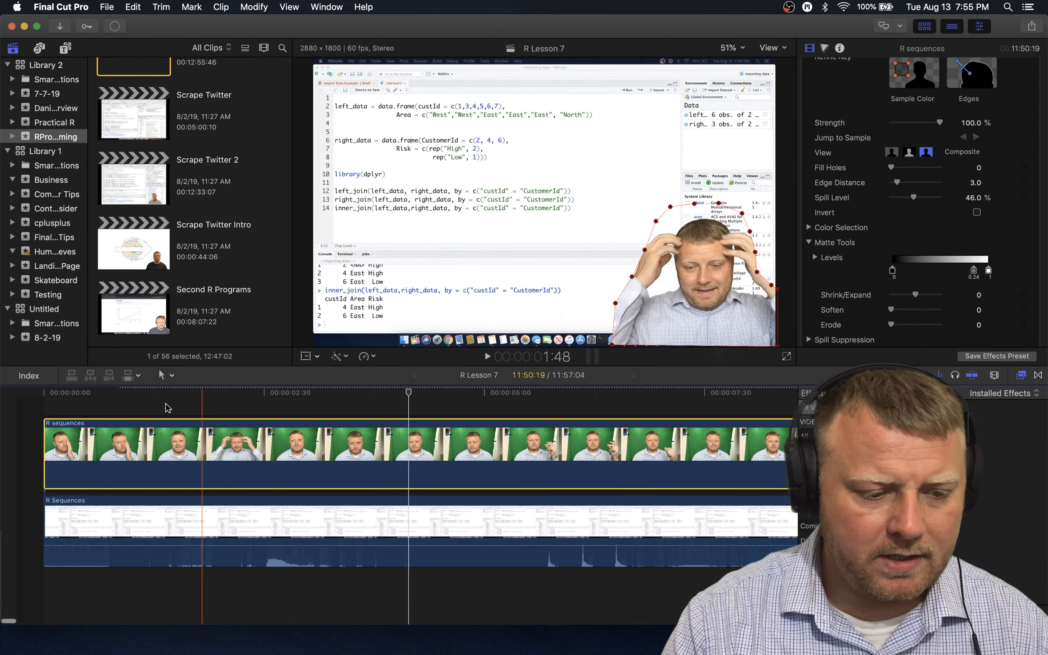
{"action": "left_click", "coordinate": [16, 407]}
{"action": "key", "text": "space"}
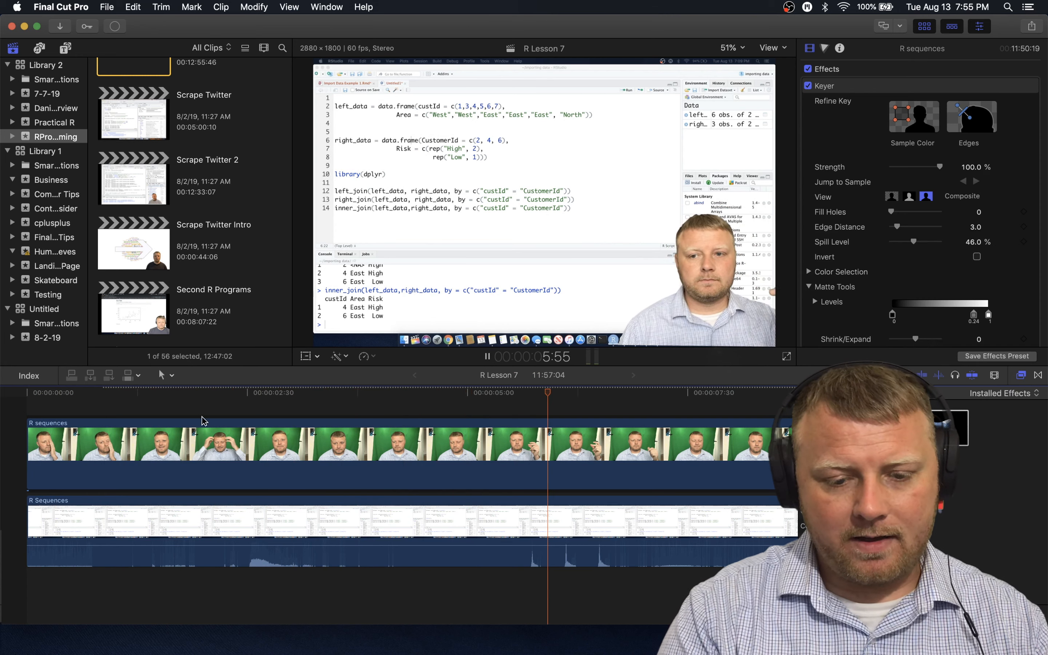
{"action": "scroll", "coordinate": [648, 479], "scroll_direction": "right", "scroll_amount": 15}
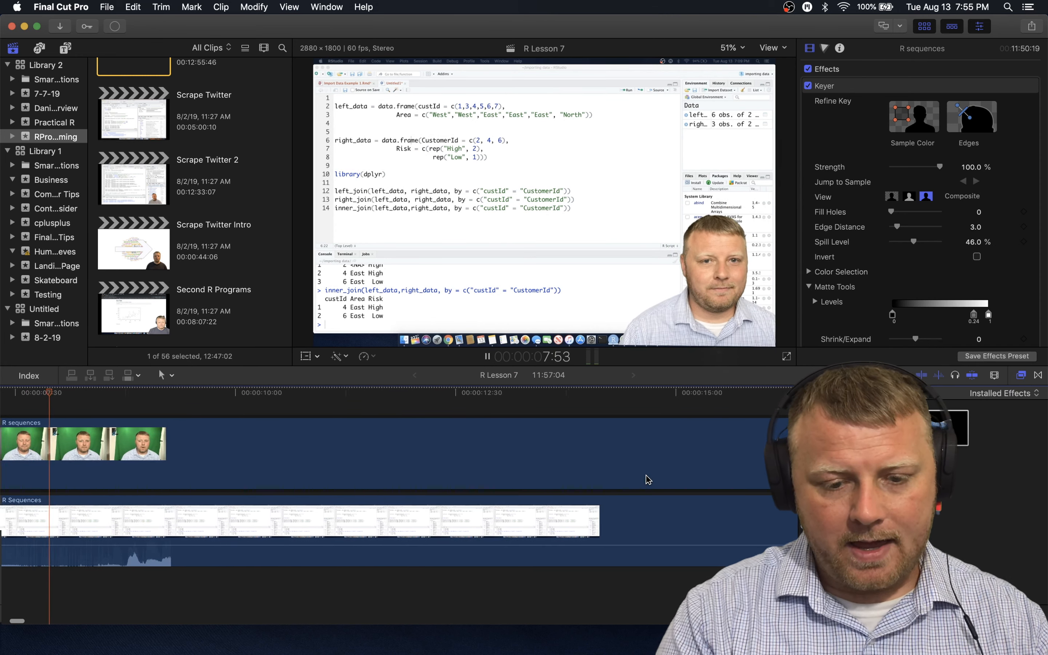
{"action": "key", "text": "space"}
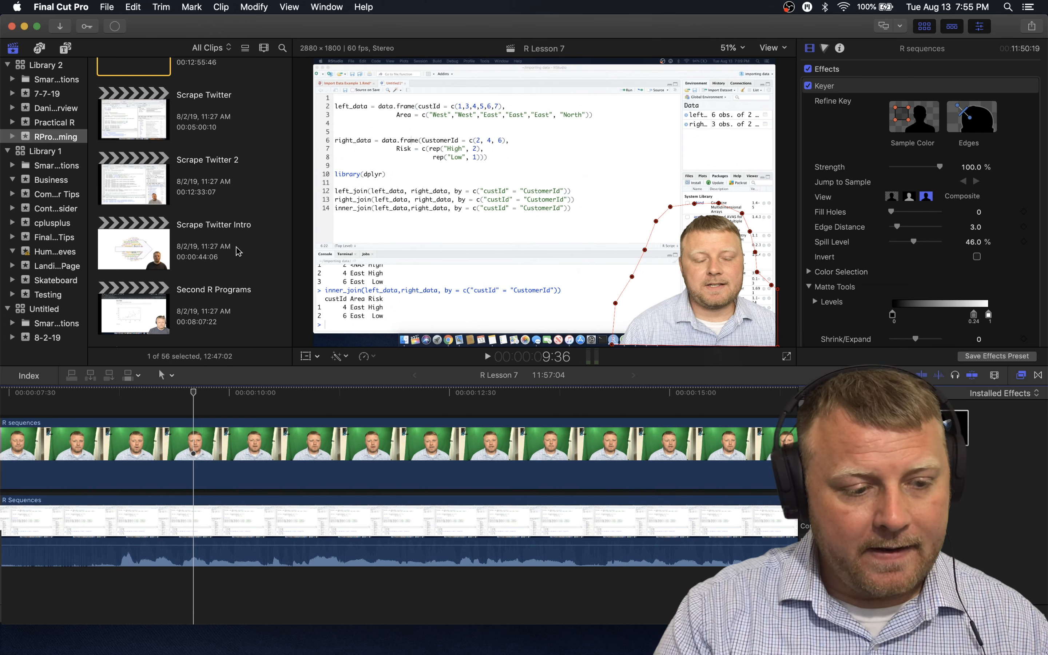
Step: Add the mTuber title Simple Title 02 above the webcam clip at the start of the timeline
{"action": "scroll", "coordinate": [116, 405], "scroll_direction": "left", "scroll_amount": 10}
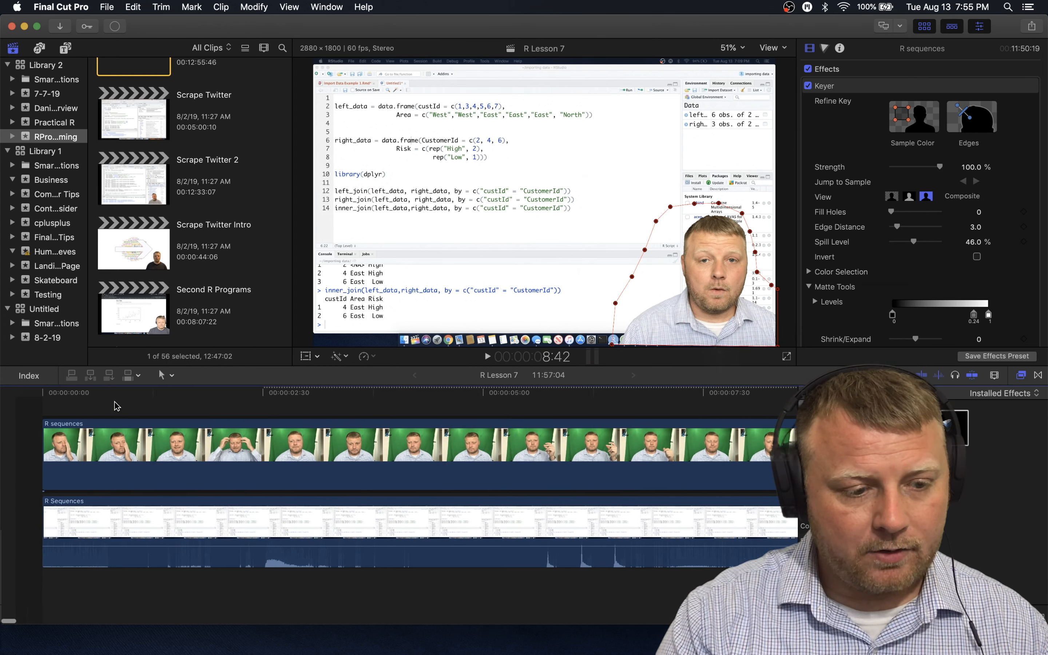
{"action": "left_click", "coordinate": [65, 48]}
{"action": "left_click", "coordinate": [50, 222]}
{"action": "scroll", "coordinate": [151, 244], "scroll_direction": "down", "scroll_amount": 15}
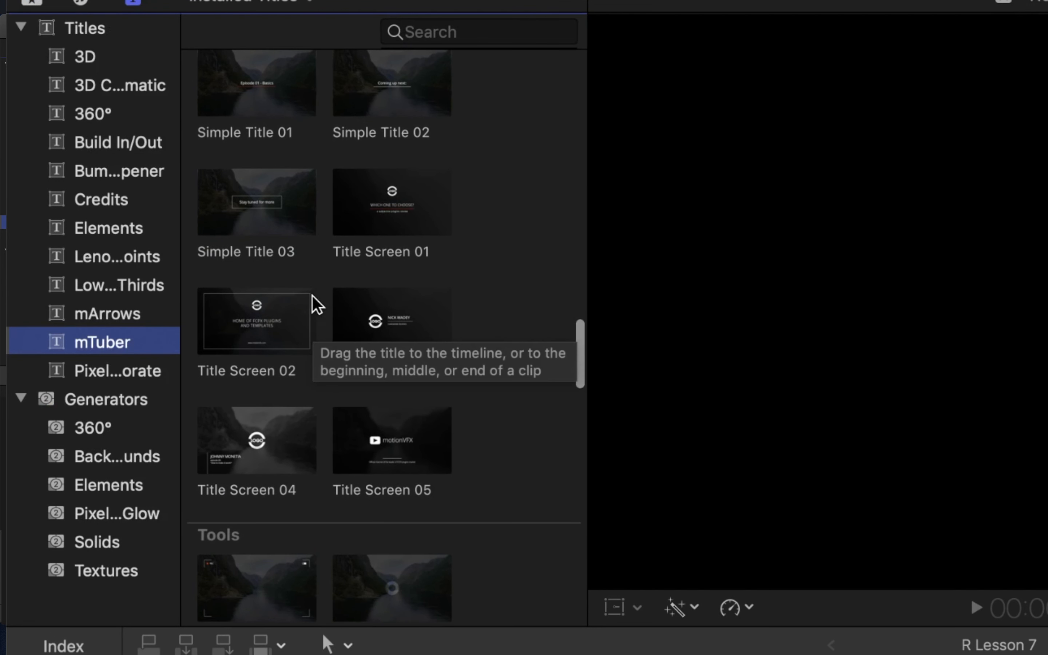
{"action": "scroll", "coordinate": [287, 342], "scroll_direction": "down", "scroll_amount": 3}
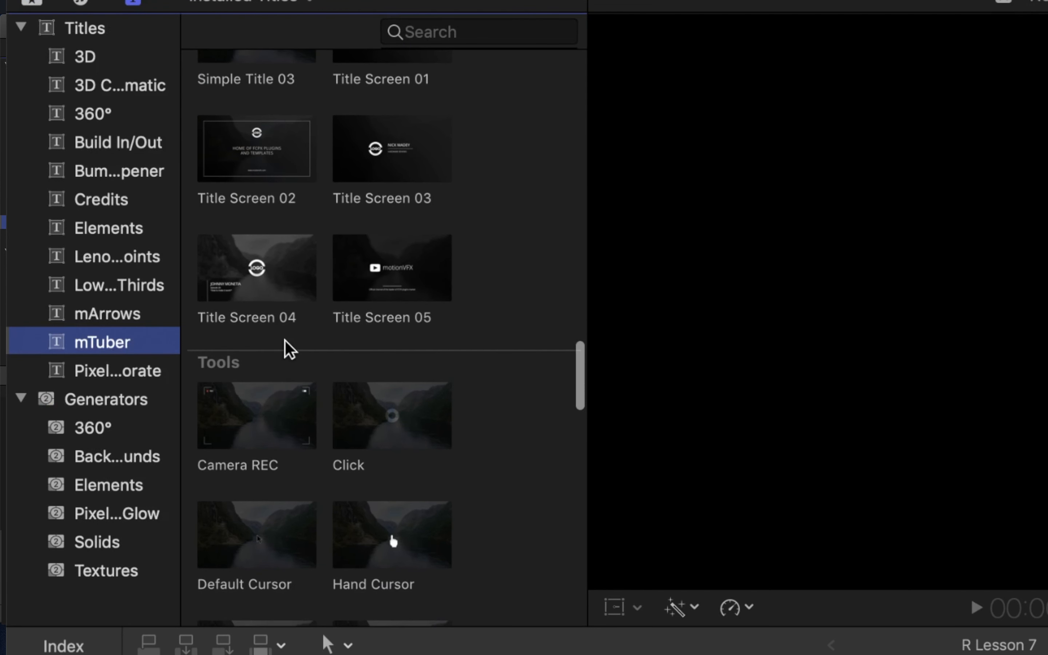
{"action": "scroll", "coordinate": [404, 422], "scroll_direction": "up", "scroll_amount": 5}
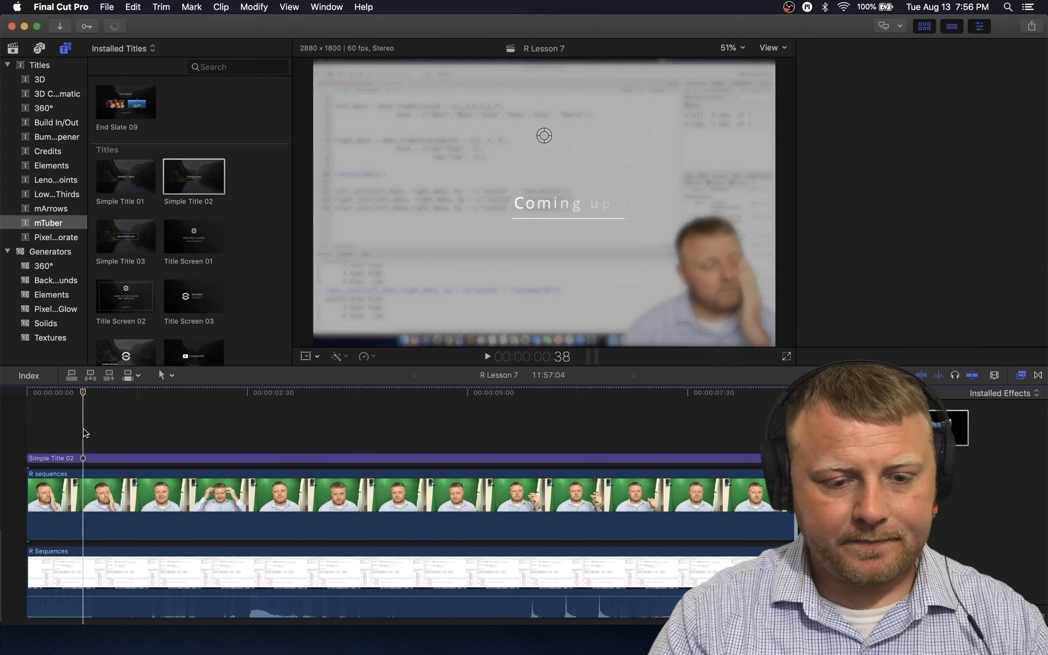
Step: Set the Simple Title 02 title text to "R Sequences and Repeat"
{"action": "left_click", "coordinate": [234, 434]}
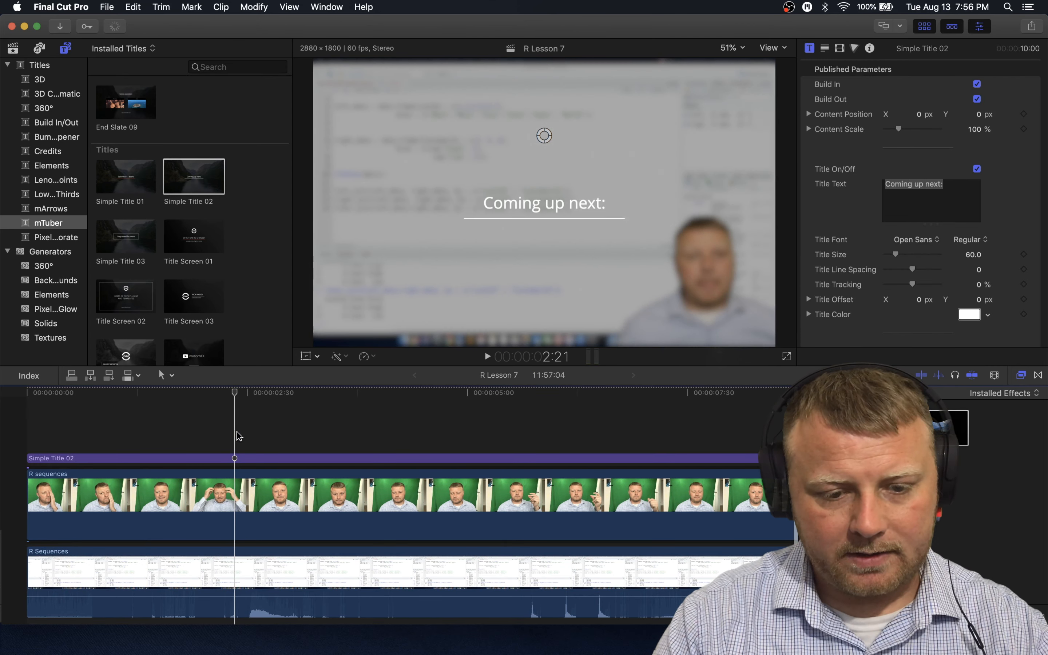
{"action": "left_click", "coordinate": [957, 203]}
{"action": "key", "text": "super+a"}
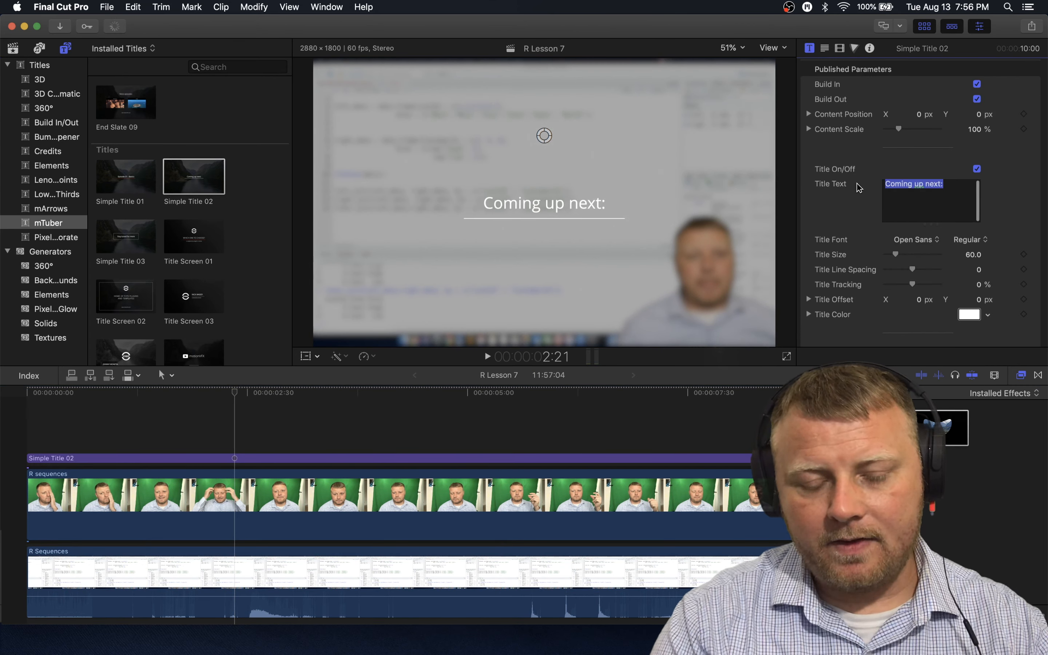
{"action": "type", "text": "R Sequences "}
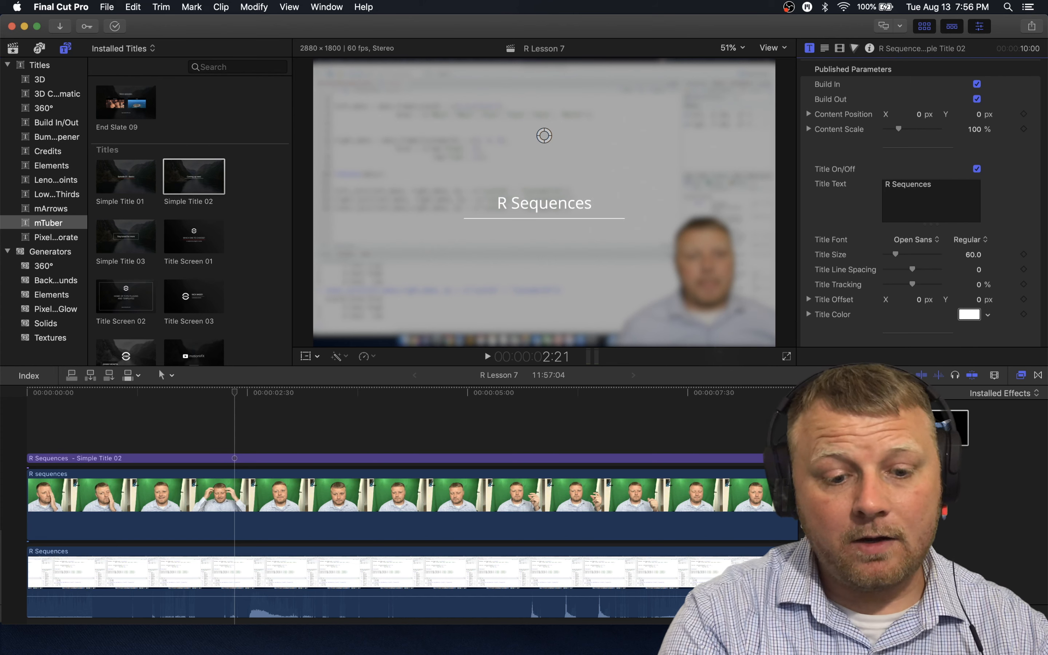
{"action": "type", "text": "and Repeat"}
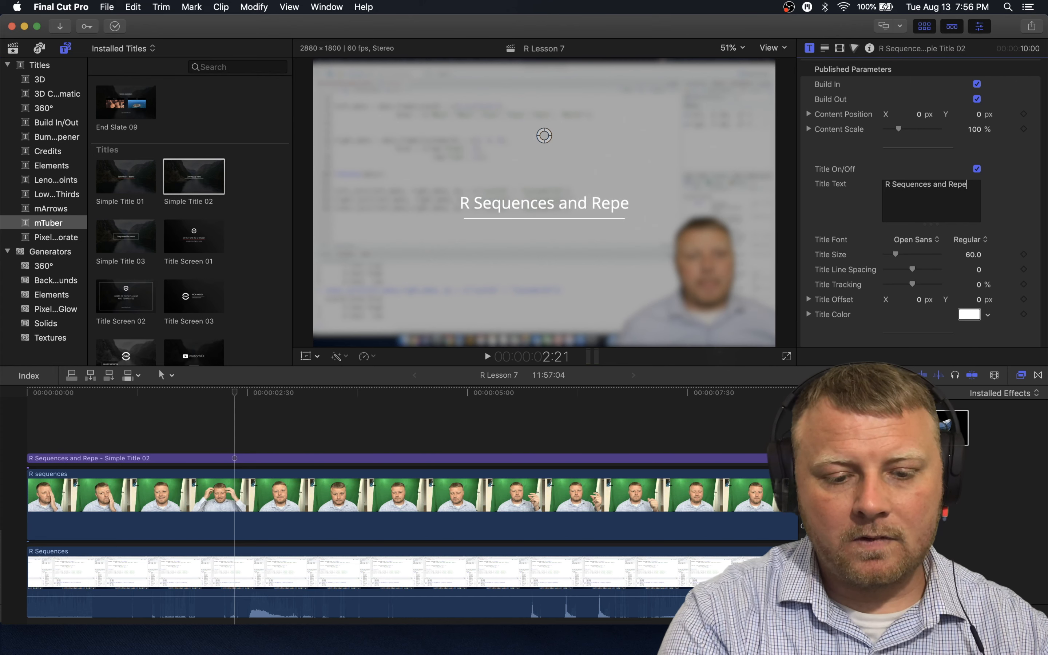
Step: Play the composite past the end of the title to review how it gives way to the presenter
{"action": "left_click", "coordinate": [500, 443]}
{"action": "key", "text": "space"}
{"action": "key", "text": "space"}
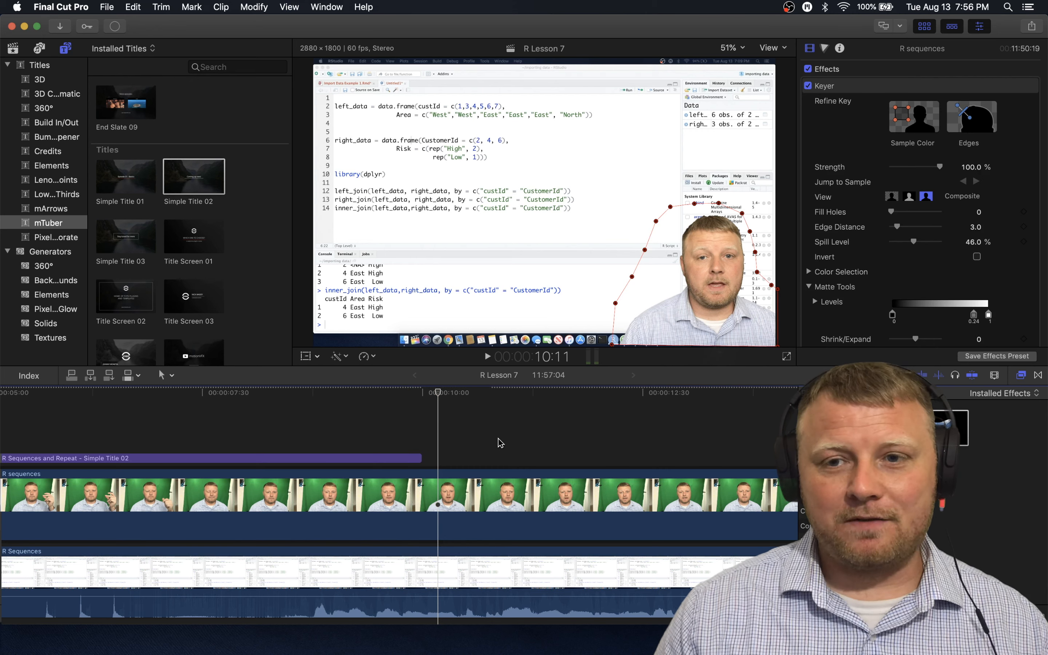